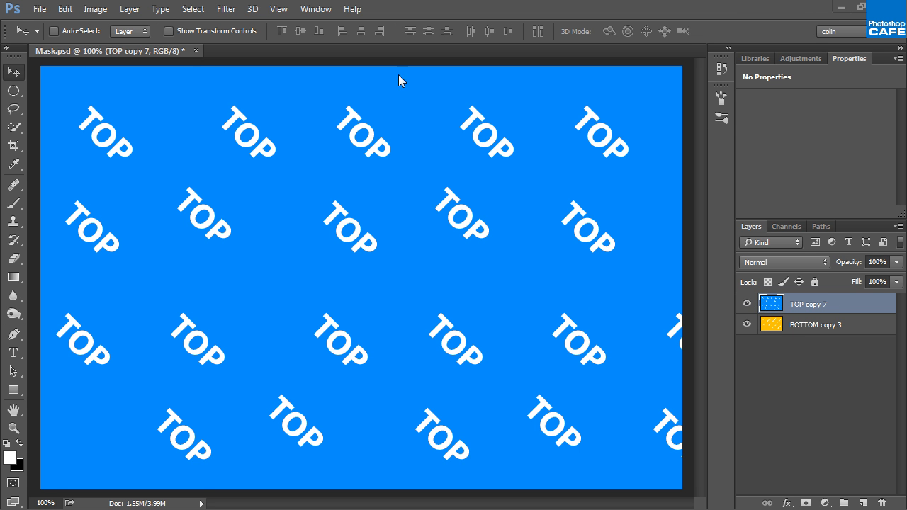
Compare the two layers by hiding and showing TOP copy 7 above BOTTOM copy 3
click(749, 303)
click(814, 326)
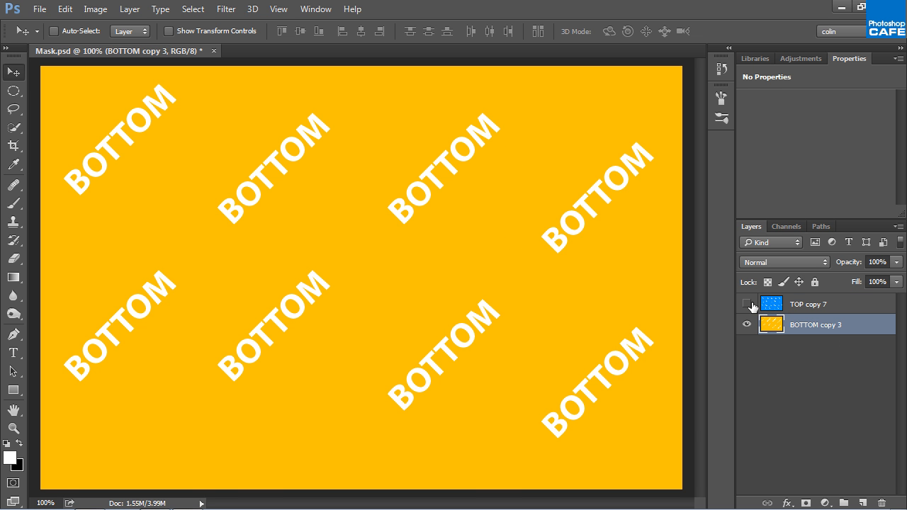
click(748, 303)
click(786, 306)
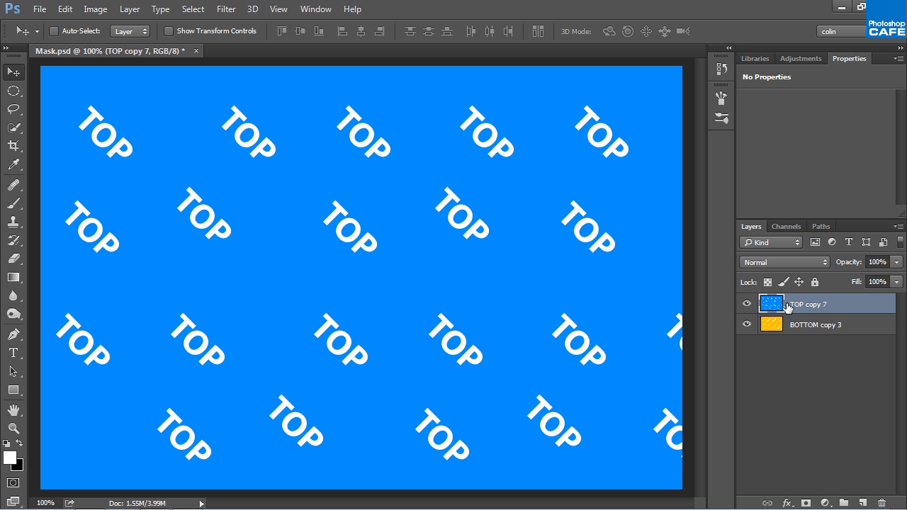
click(748, 304)
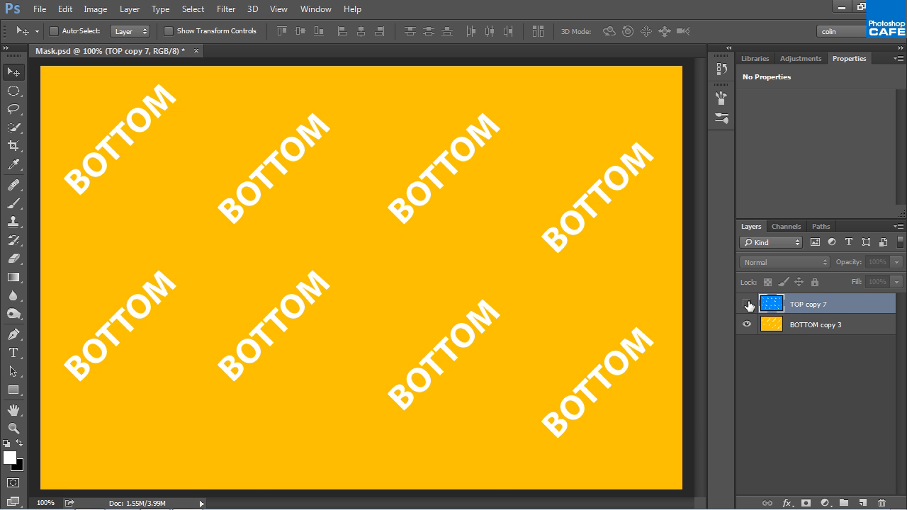
click(748, 304)
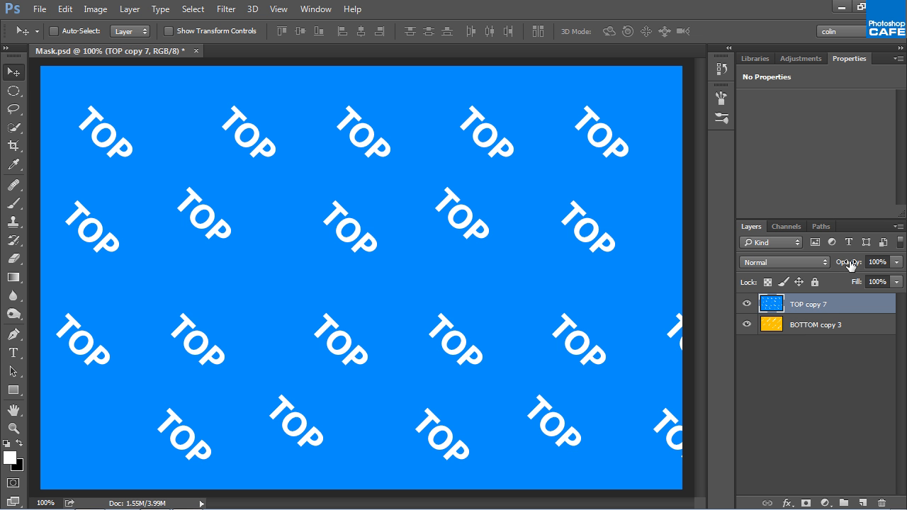
Try the TOP copy 7 layer's opacity at 0% and 60%, and restore it to 100%
drag(850, 263, 581, 254)
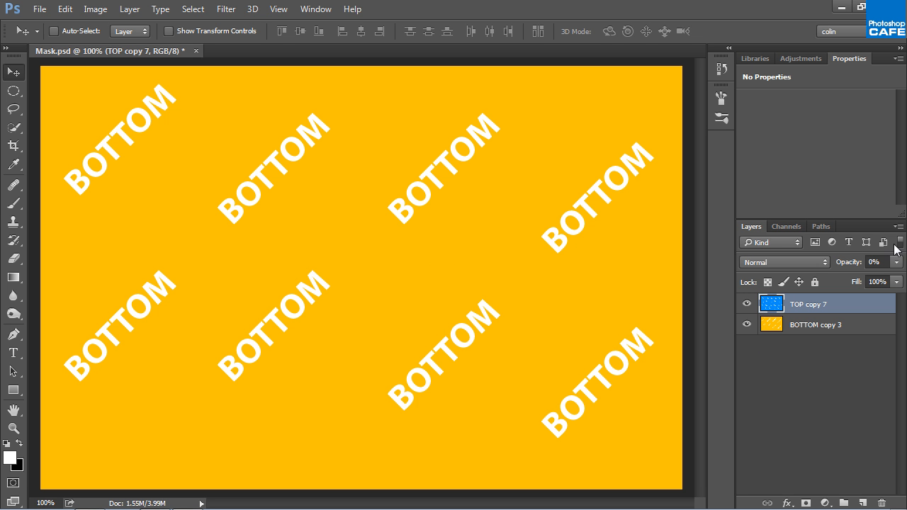
drag(845, 267, 860, 265)
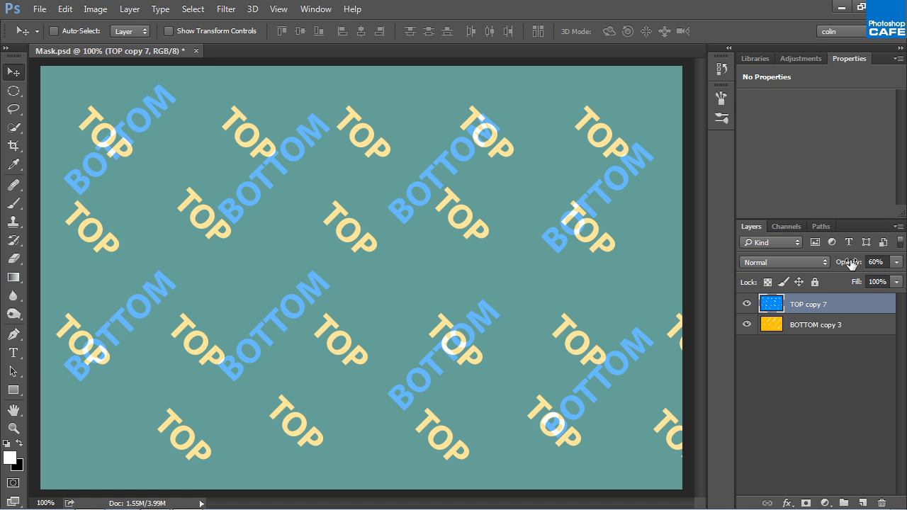
drag(842, 261, 904, 262)
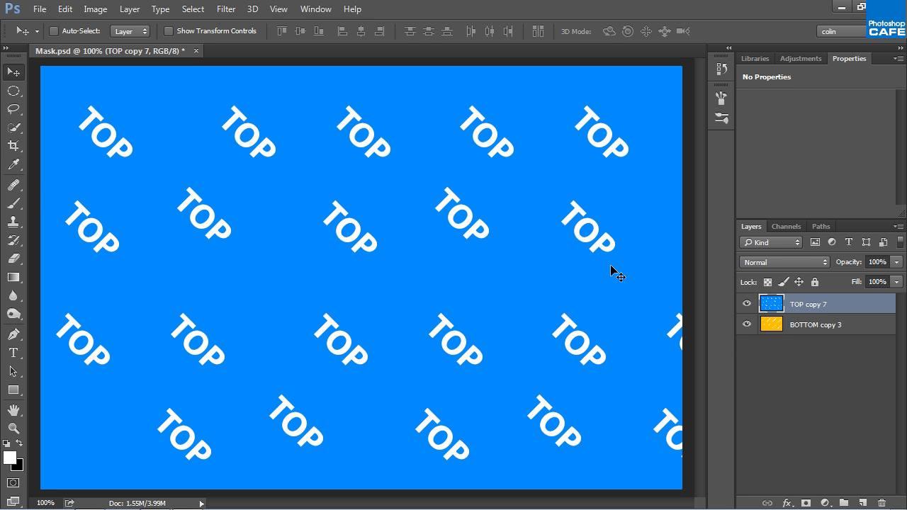
Delete a wide elliptical area from the upper-left part of the TOP copy 7 image and clear the selection
click(14, 91)
drag(105, 159, 289, 253)
key(Delete)
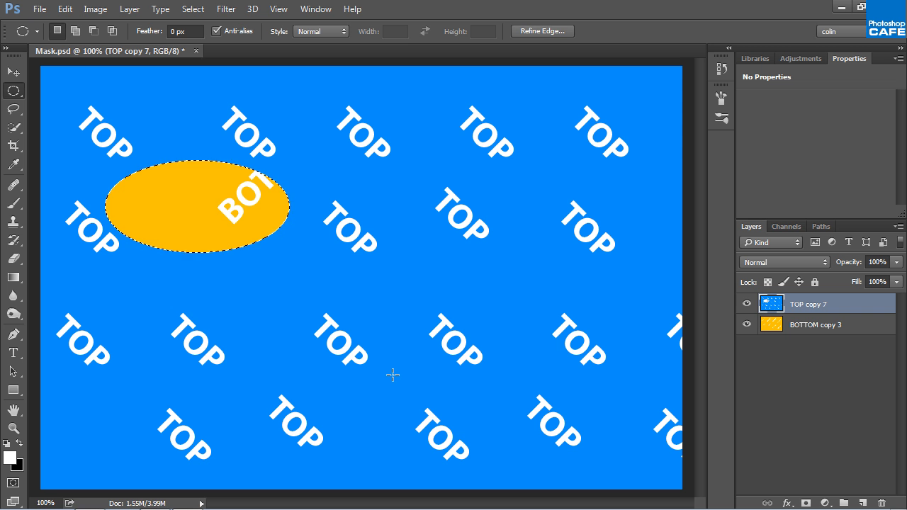
key(ctrl+d)
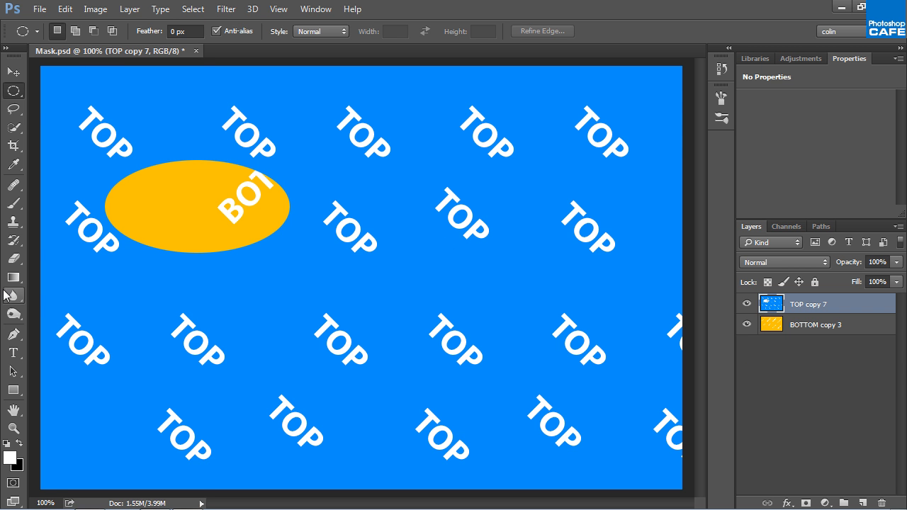
Erase a broad zigzag from the ellipse across the middle of TOP copy 7 with a 45 px Eraser
click(12, 262)
click(56, 259)
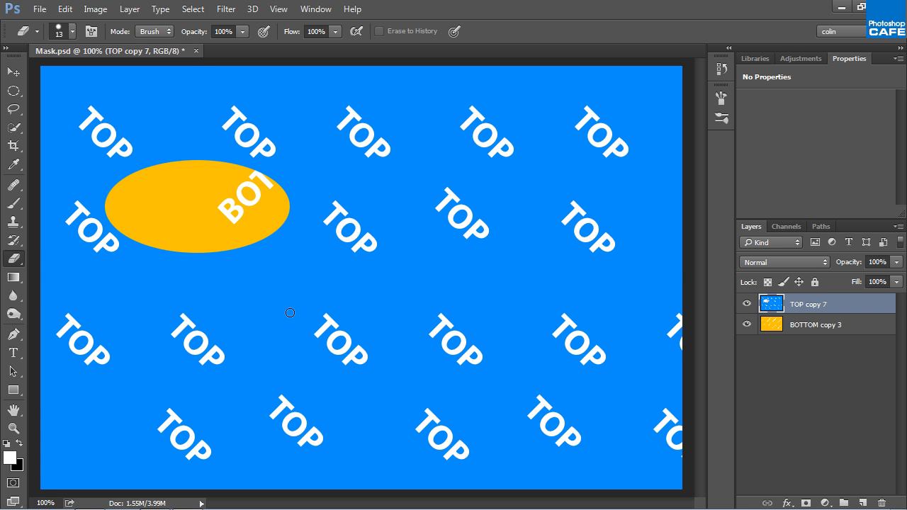
key(bracketright)
key(bracketright)
key(bracketright)
key(bracketright)
key(bracketright)
key(bracketright)
key(bracketright)
mouse_move(297, 258)
mouse_down()
mouse_move(323, 226)
mouse_move(264, 258)
mouse_move(281, 235)
mouse_move(336, 220)
mouse_move(336, 248)
mouse_move(415, 231)
mouse_move(412, 293)
mouse_move(638, 358)
mouse_up()
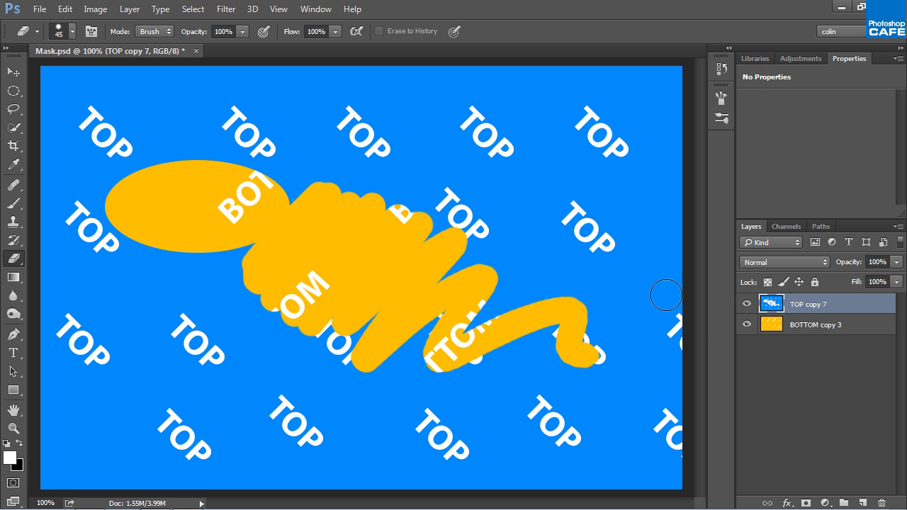
Hide the BOTTOM copy 3 layer and undo both the eraser stroke and the elliptical deletion on TOP copy 7
click(746, 325)
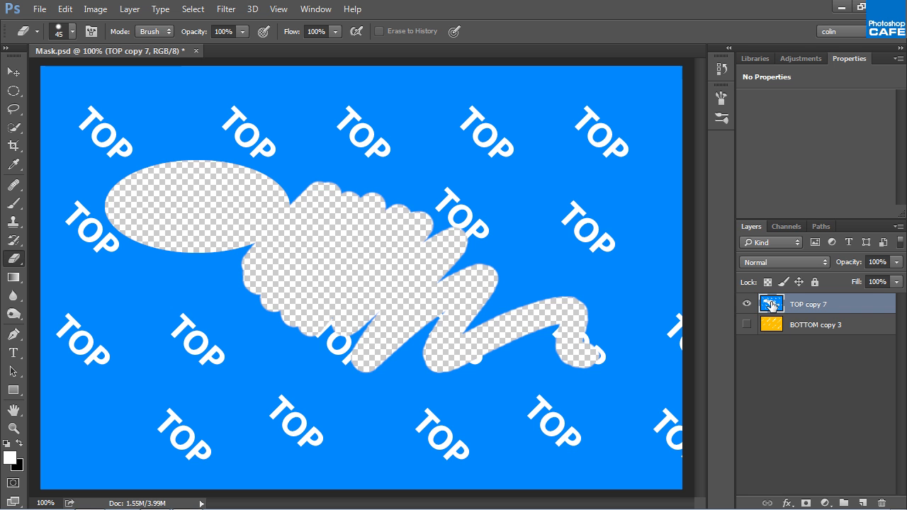
key(ctrl+z)
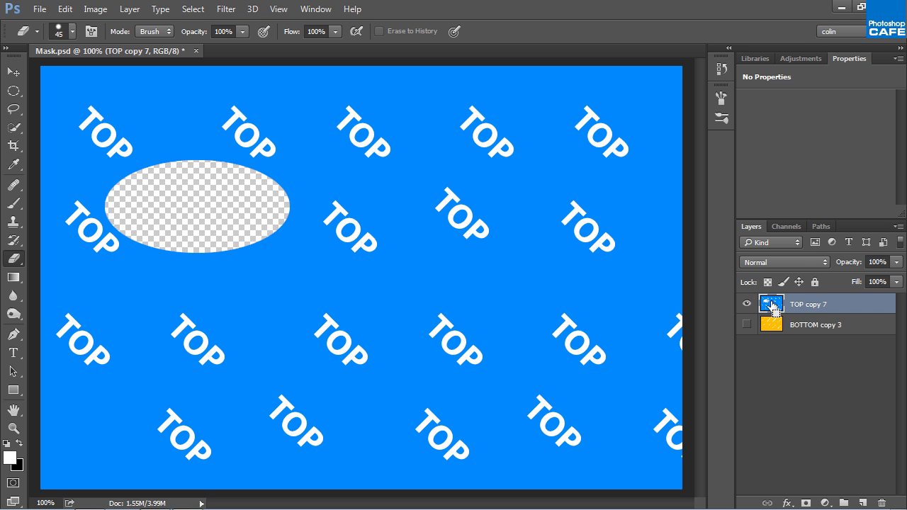
key(ctrl+alt+z)
key(ctrl+alt+z)
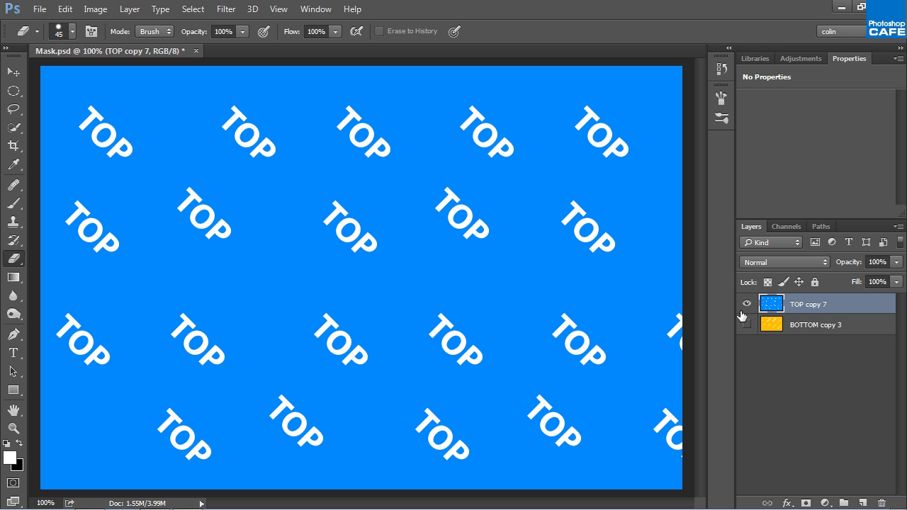
Show the BOTTOM copy 3 layer and add a layer mask to TOP copy 7
click(747, 324)
click(747, 303)
click(747, 304)
click(805, 501)
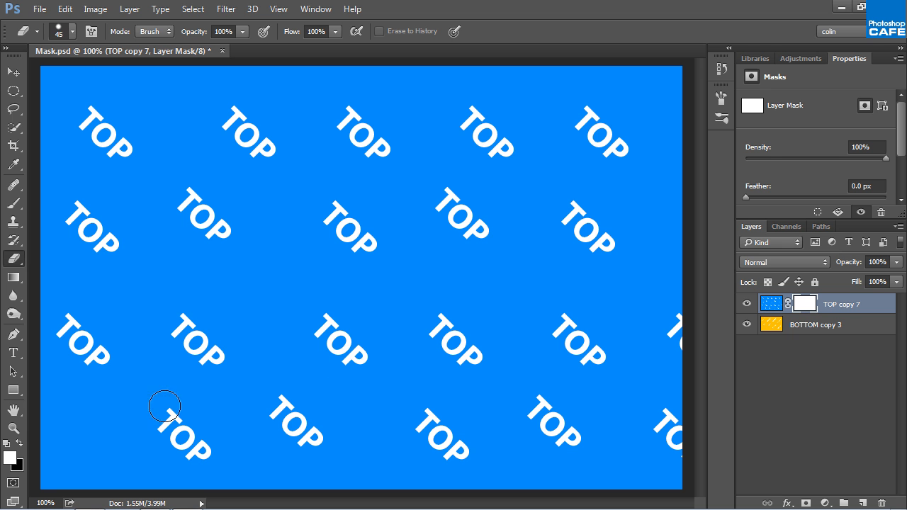
Switch to the Brush tool with black as the foreground colour and increase the brush's hardness
click(12, 203)
click(60, 203)
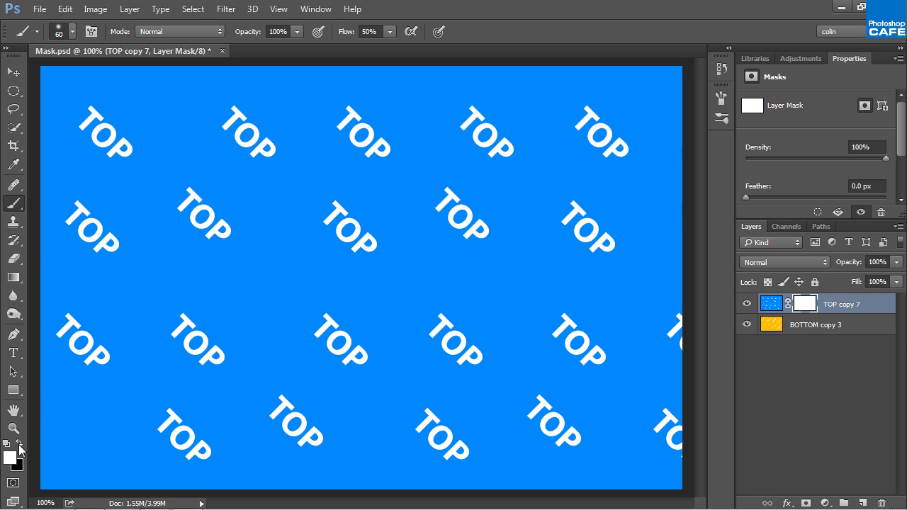
click(20, 443)
click(72, 32)
drag(79, 111, 170, 112)
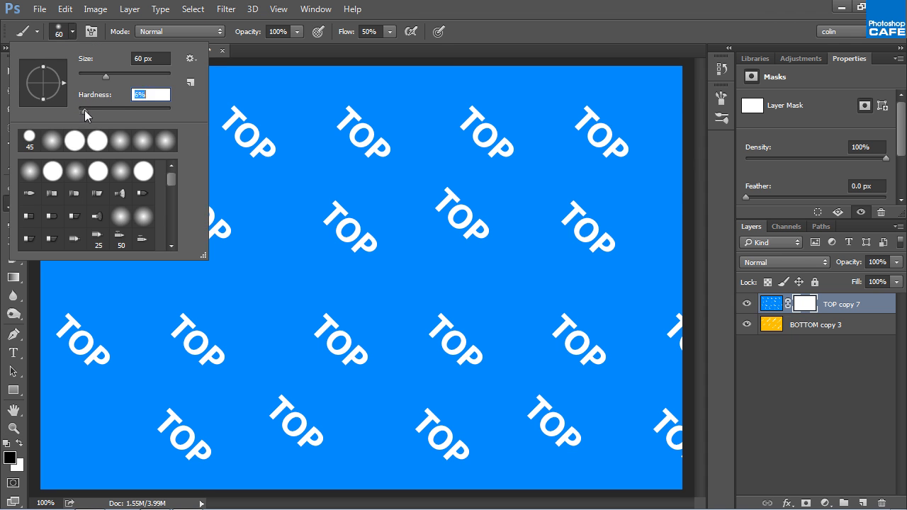
click(493, 28)
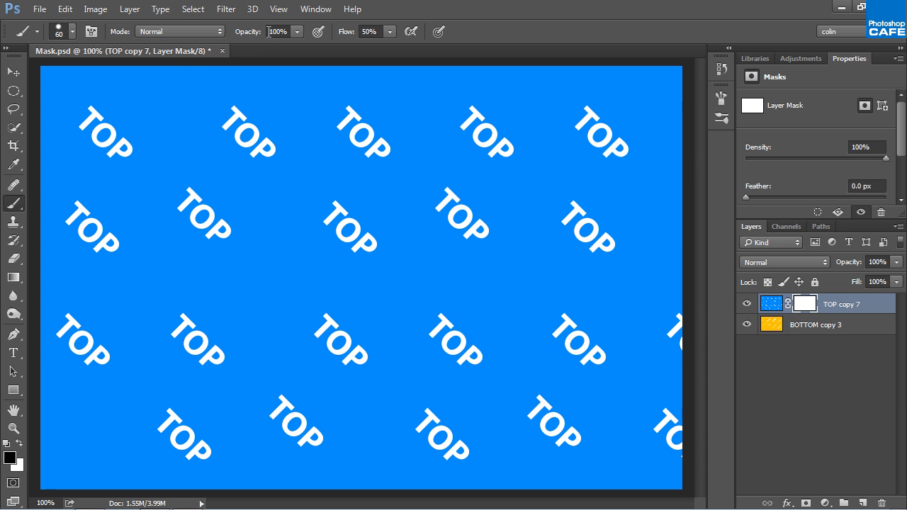
Paint a black horizontal stroke across the top of the TOP copy 7 mask and inspect the mask on its own
click(85, 110)
mouse_move(85, 111)
mouse_down()
mouse_move(588, 99)
mouse_move(80, 105)
mouse_move(95, 109)
mouse_up()
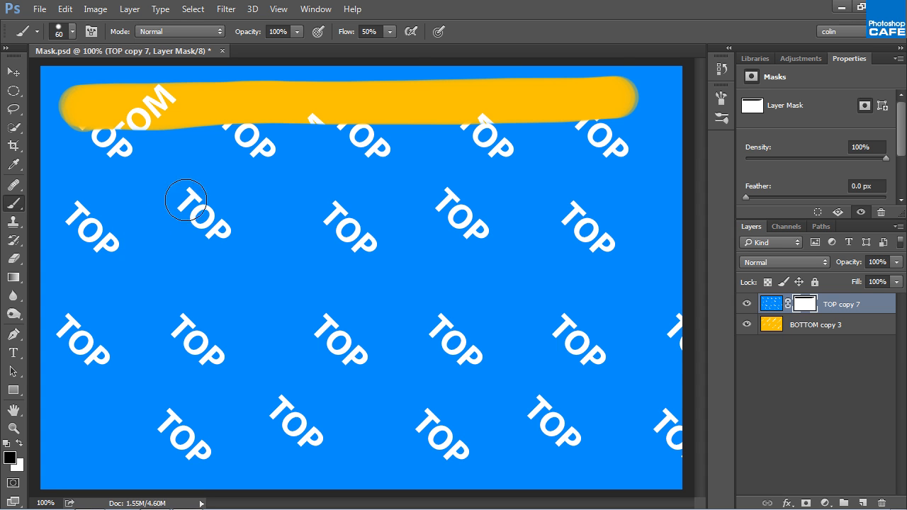
alt+click(808, 304)
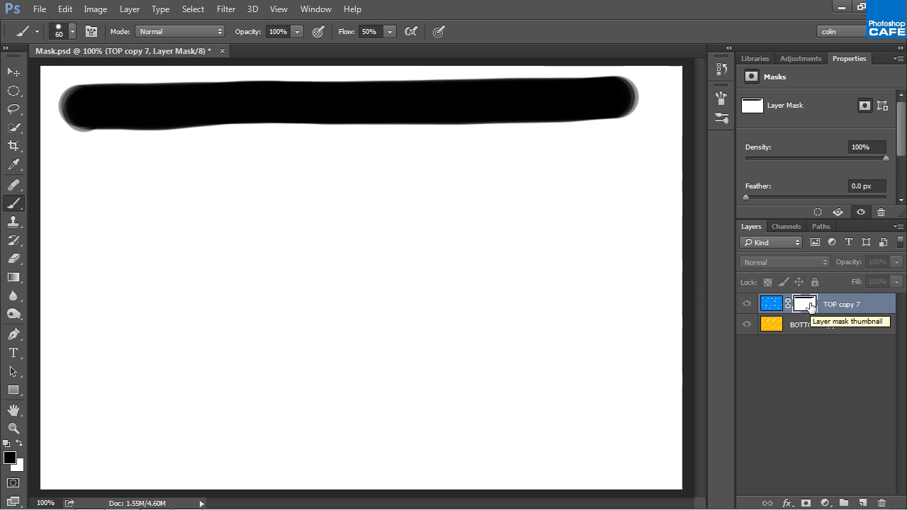
click(771, 304)
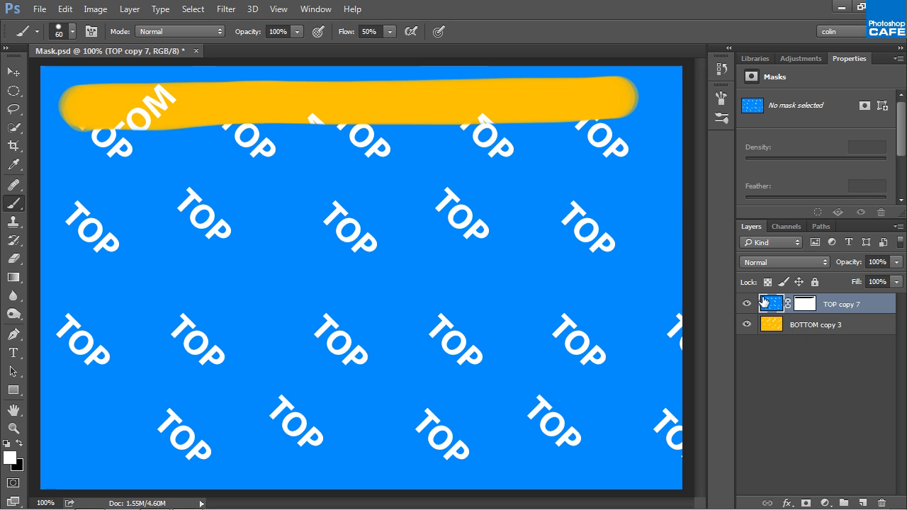
Paint a white stroke and a black stroke directly on the TOP copy 7 image instead of its mask
drag(185, 248, 467, 176)
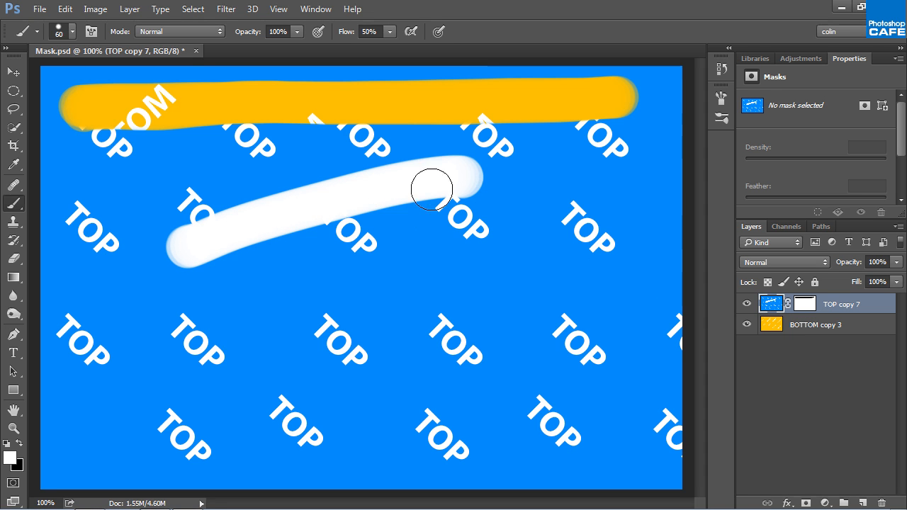
key(x)
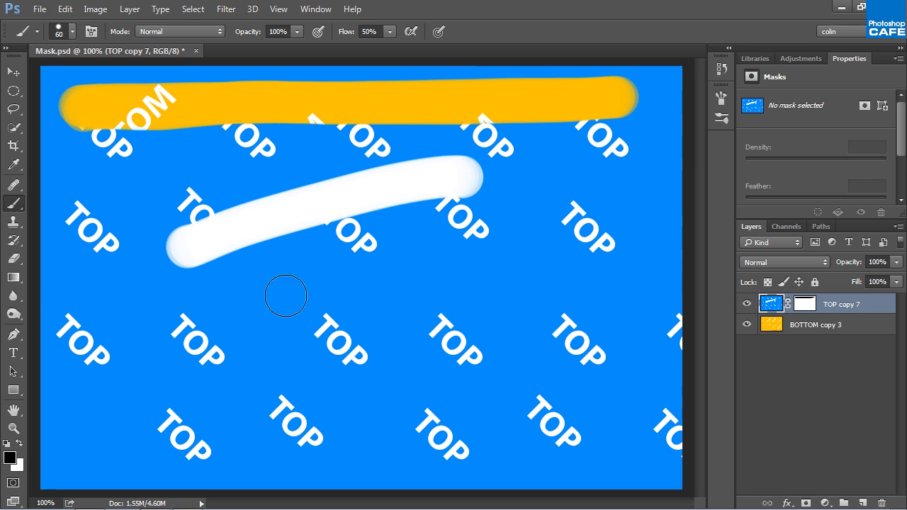
drag(259, 312, 466, 210)
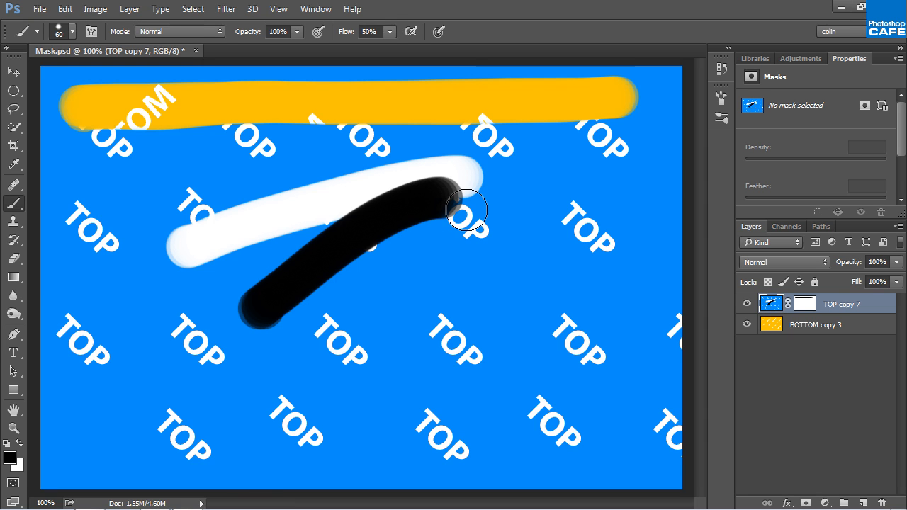
Undo the black and white brush strokes on the TOP copy 7 image
key(ctrl)
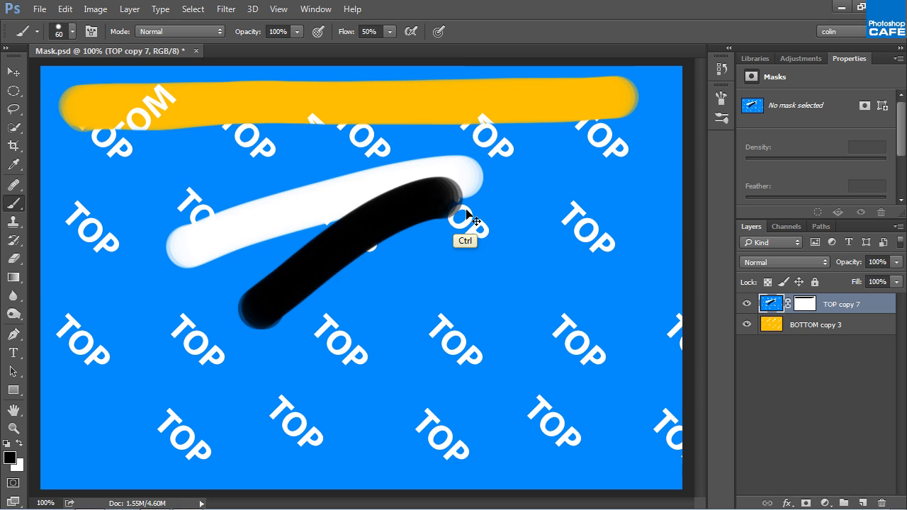
key(ctrl+z)
key(ctrl+alt+z)
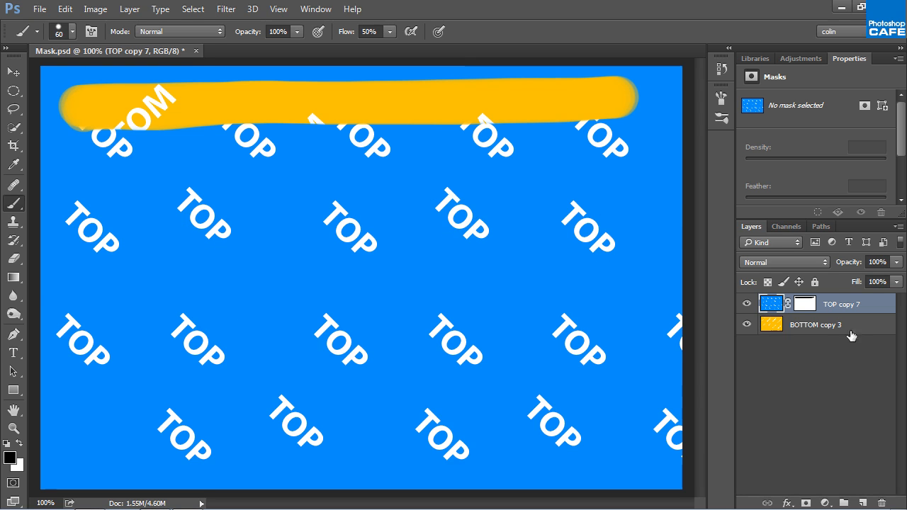
Paint a black zigzag diagonally down across the TOP copy 7 layer mask
click(800, 305)
click(801, 304)
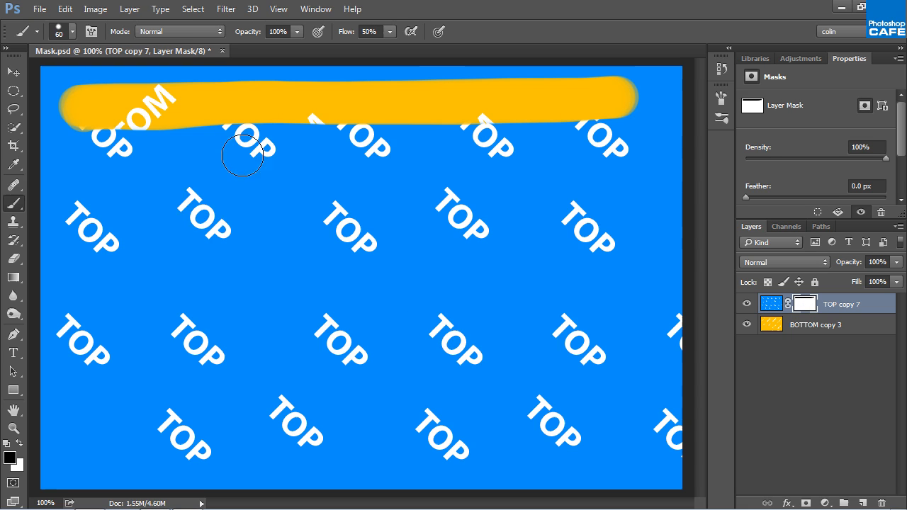
mouse_move(239, 154)
mouse_down()
mouse_move(201, 281)
mouse_move(315, 326)
mouse_move(588, 384)
mouse_up()
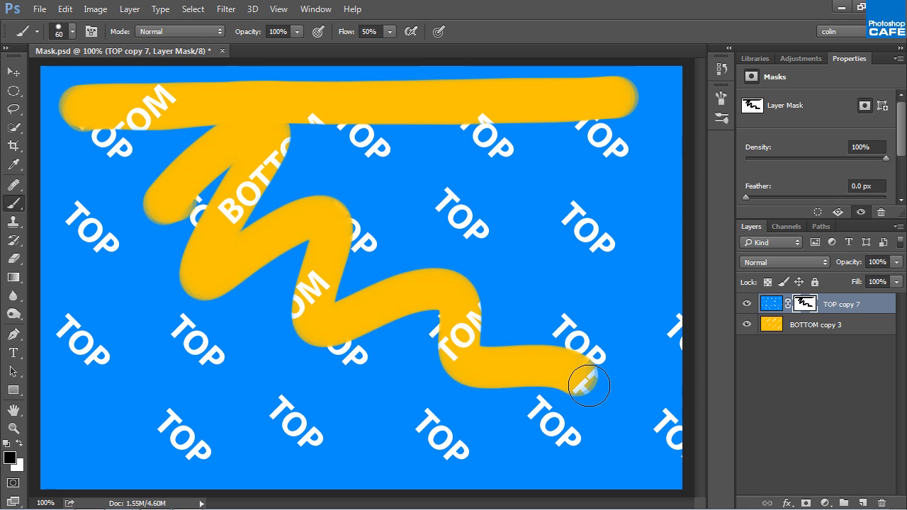
Hide the BOTTOM copy 3 layer, and inspect the TOP copy 7 mask on its own
click(746, 324)
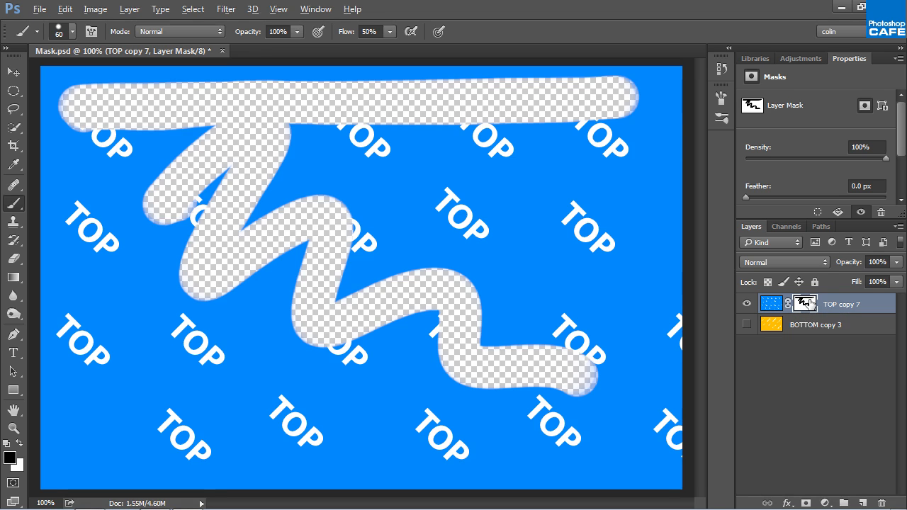
alt+click(806, 303)
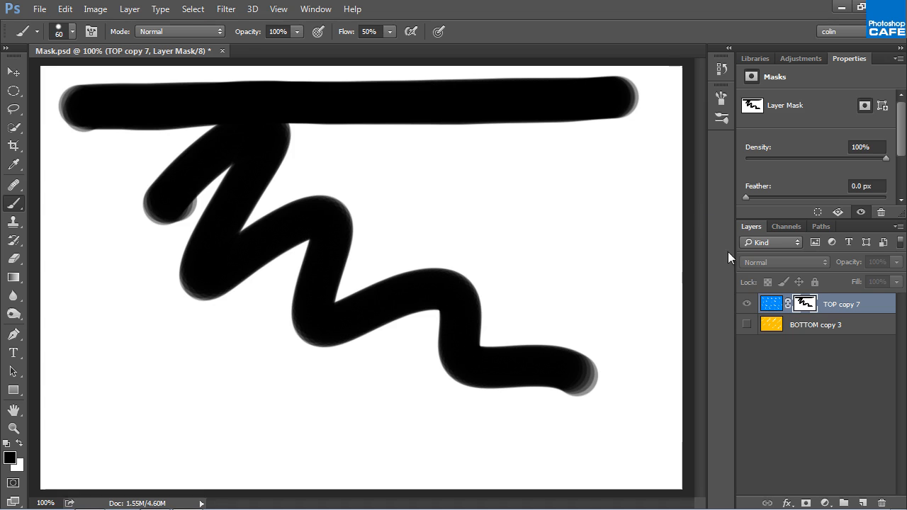
click(769, 305)
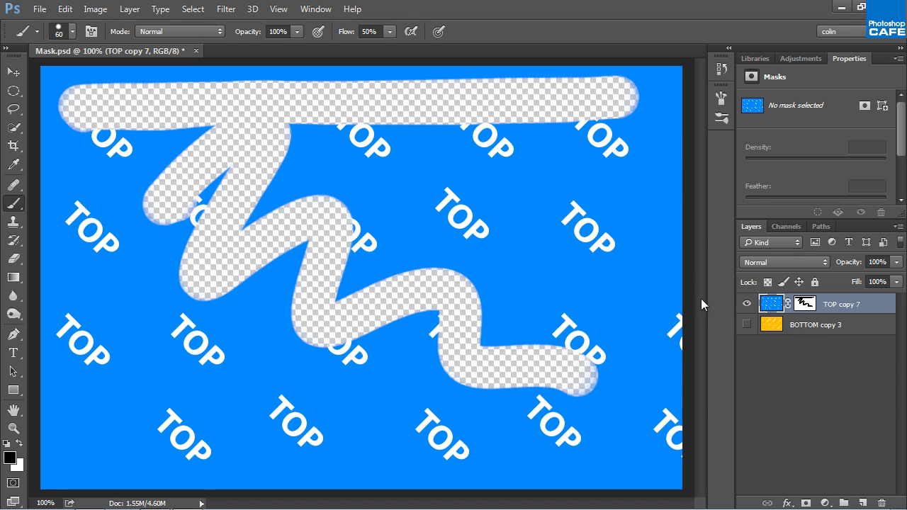
Paint white over all the black strokes on the TOP copy 7 mask and set the foreground colour back to black
click(806, 303)
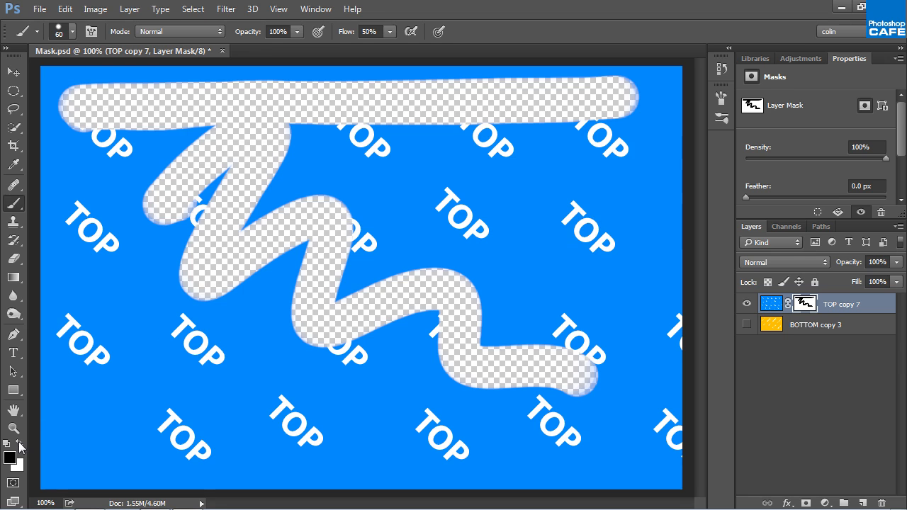
click(19, 444)
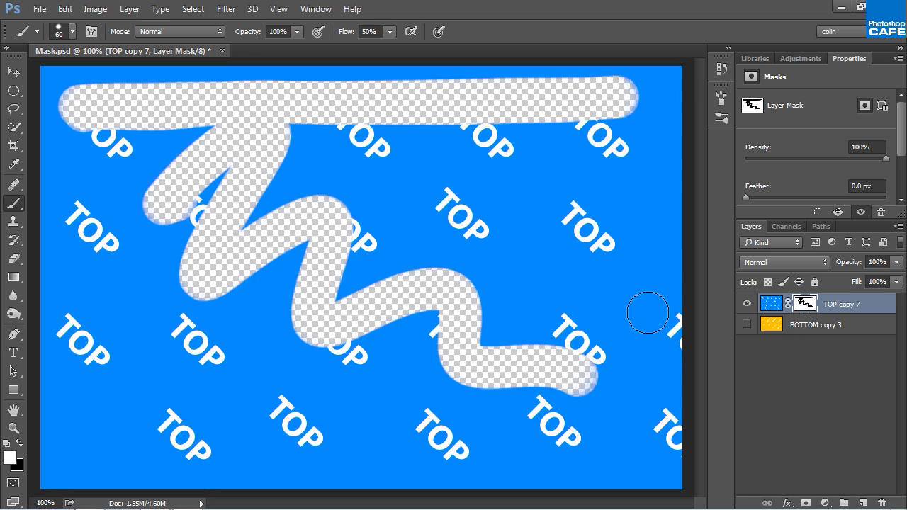
mouse_move(515, 361)
mouse_down()
mouse_move(497, 377)
mouse_move(568, 349)
mouse_move(594, 379)
mouse_move(626, 369)
mouse_move(522, 362)
mouse_move(463, 375)
mouse_move(510, 307)
mouse_move(482, 303)
mouse_move(410, 331)
mouse_move(400, 307)
mouse_move(340, 334)
mouse_move(315, 322)
mouse_move(341, 240)
mouse_move(271, 259)
mouse_move(214, 293)
mouse_move(267, 213)
mouse_move(232, 230)
mouse_move(302, 168)
mouse_move(256, 129)
mouse_move(143, 178)
mouse_move(215, 241)
mouse_move(239, 145)
mouse_move(256, 206)
mouse_move(200, 230)
mouse_move(205, 192)
mouse_move(255, 186)
mouse_move(75, 134)
mouse_move(83, 90)
mouse_move(151, 85)
mouse_move(192, 106)
mouse_move(617, 124)
mouse_move(659, 93)
mouse_move(322, 92)
mouse_move(184, 105)
mouse_move(125, 160)
mouse_move(300, 106)
mouse_up()
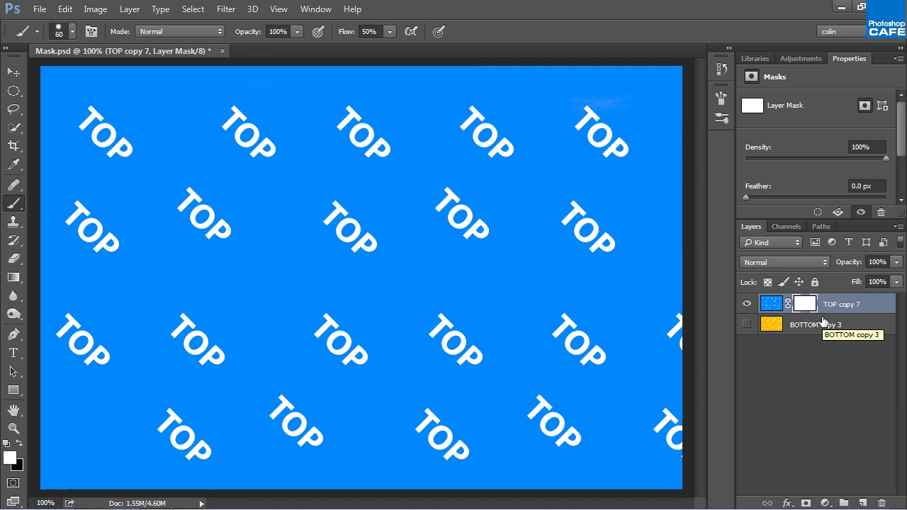
key(x)
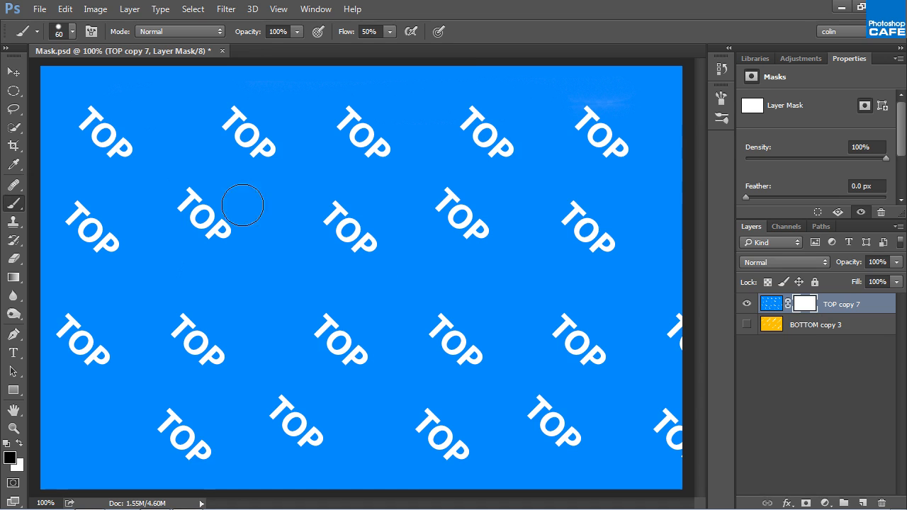
Paint a black zigzag across the middle of the TOP copy 7 mask and show the BOTTOM copy 3 layer
mouse_move(177, 228)
mouse_down()
mouse_move(385, 319)
mouse_move(522, 343)
mouse_up()
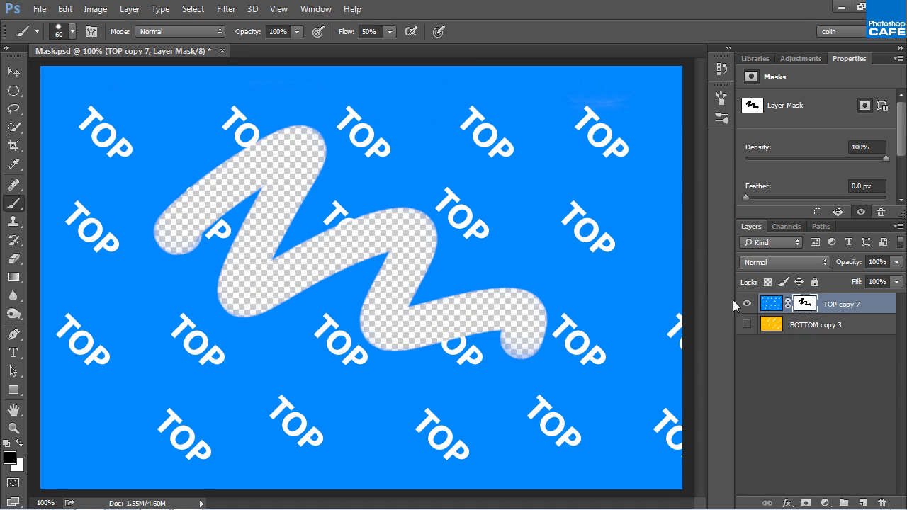
click(747, 325)
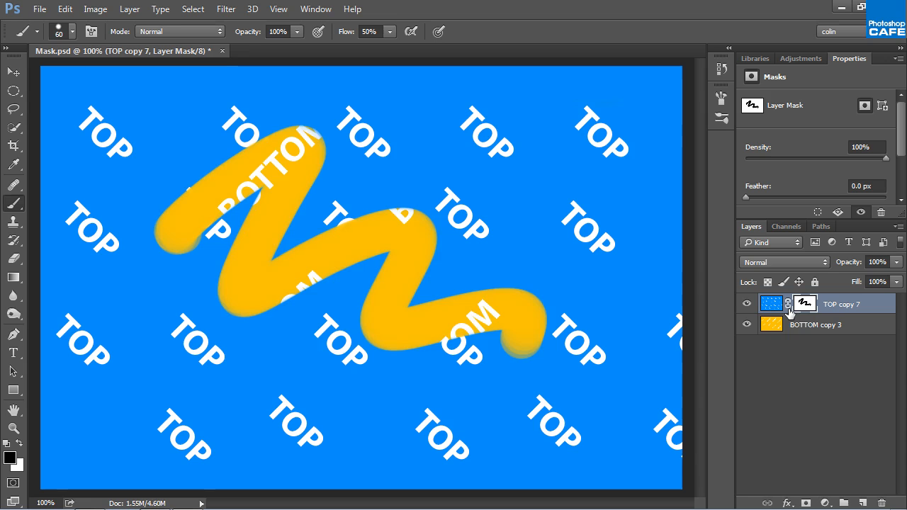
Fill the TOP copy 7 mask with white and paint a new, longer black curve diagonally down across it
key(ctrl+BackSpace)
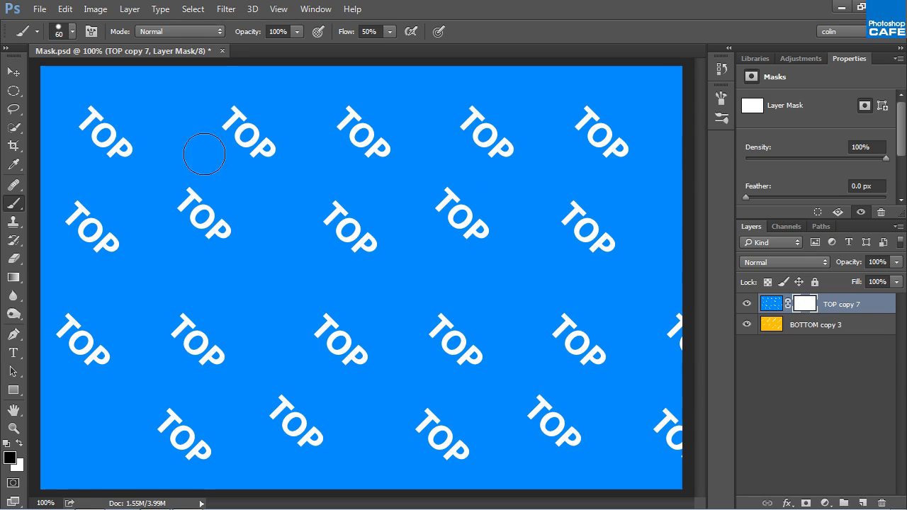
mouse_move(117, 237)
mouse_down()
mouse_move(158, 198)
mouse_move(282, 335)
mouse_up()
mouse_move(320, 312)
mouse_down()
mouse_move(479, 334)
mouse_move(588, 410)
mouse_up()
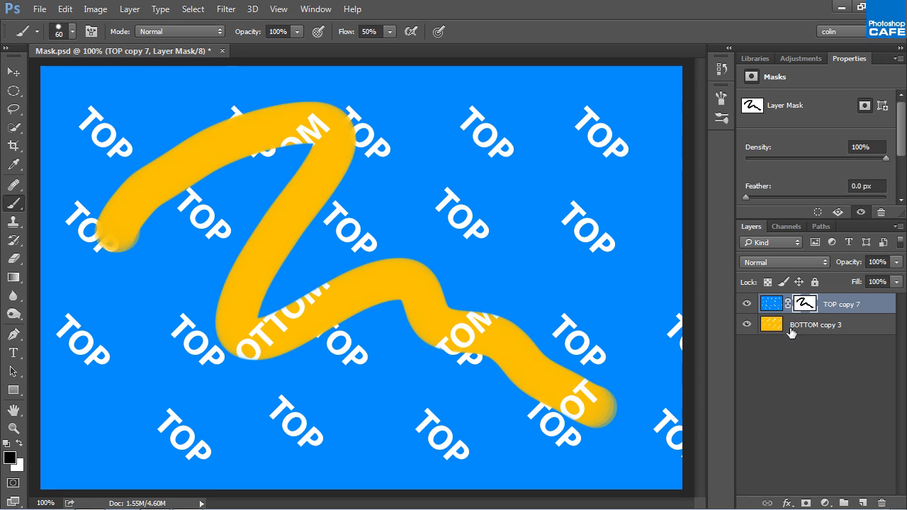
Hide the BOTTOM copy 3 layer and repeatedly disable and re-enable the TOP copy 7 mask to compare the image, leaving the mask disabled
click(747, 324)
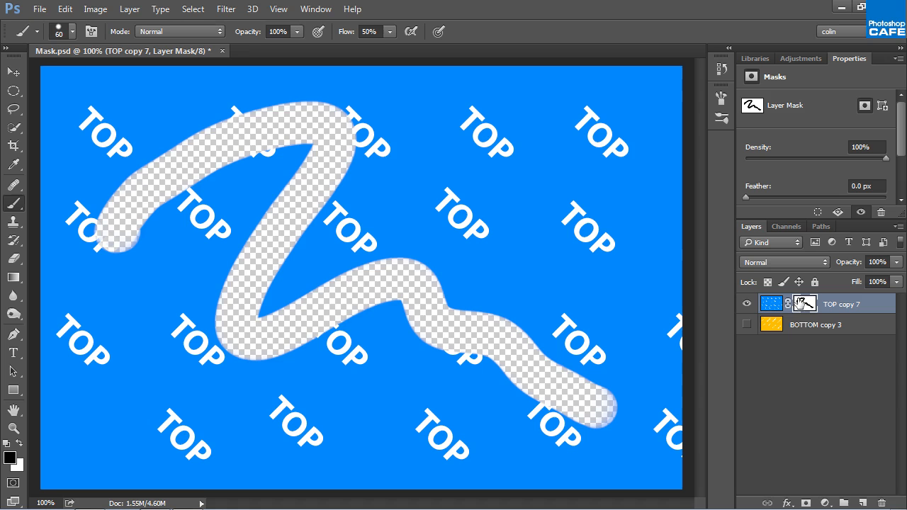
shift+click(805, 304)
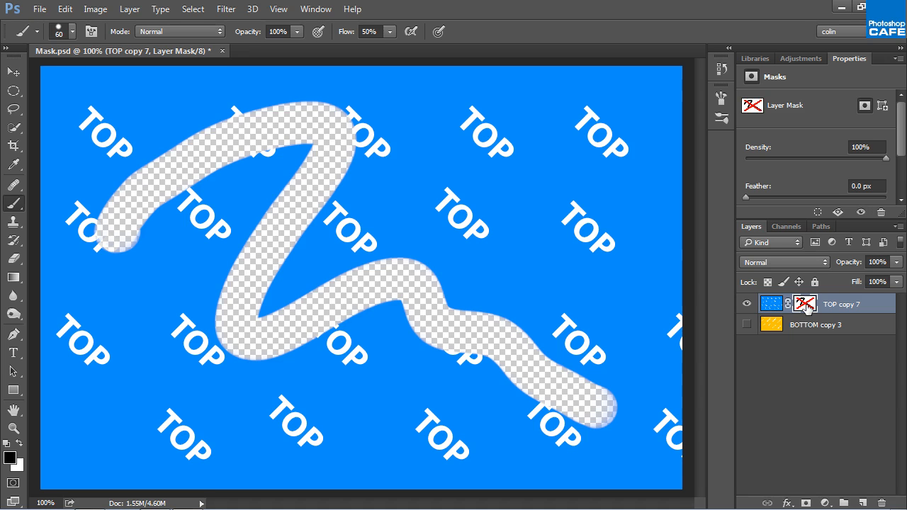
shift+click(805, 305)
shift+click(805, 305)
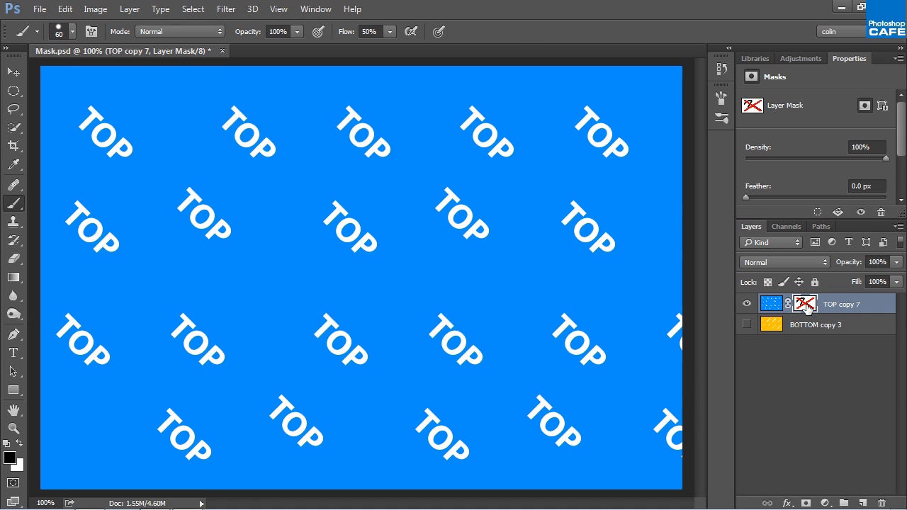
shift+click(805, 304)
shift+click(805, 305)
shift+click(805, 304)
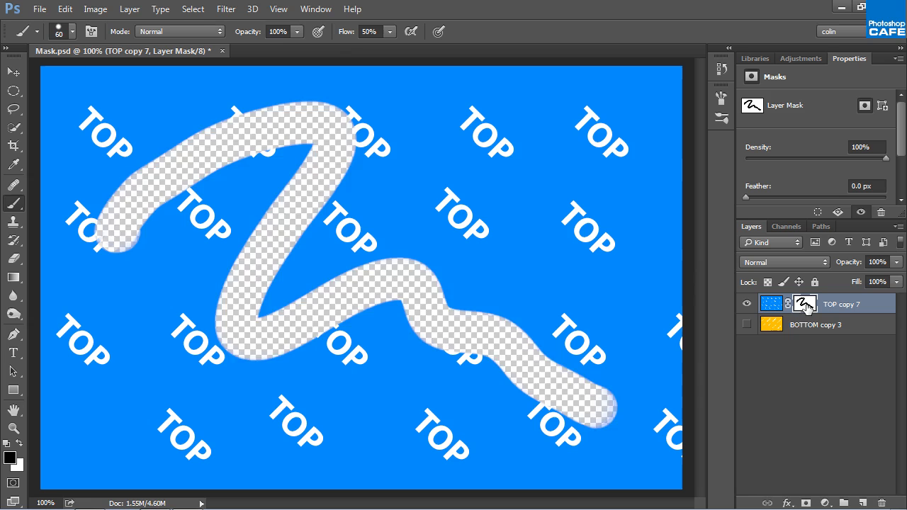
shift+click(806, 304)
Try moving the layer mask from TOP copy 7 to BOTTOM copy 3, and undo the move
drag(805, 305, 813, 325)
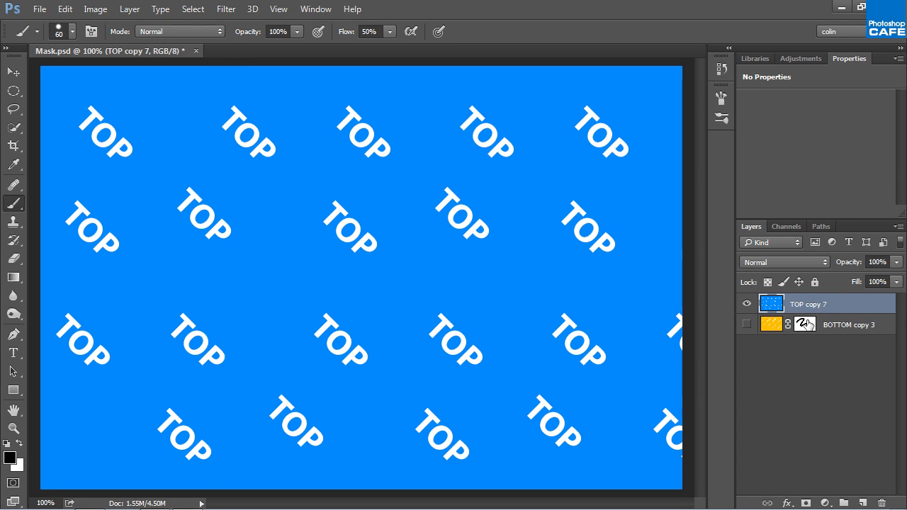
key(ctrl+z)
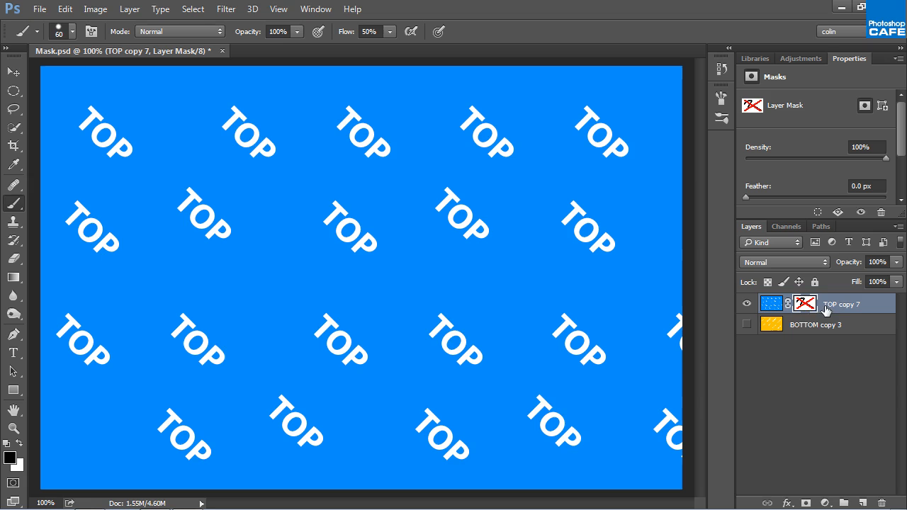
Re-enable the TOP copy 7 layer mask and delete it without applying it to the layer
shift+click(806, 304)
mouse_move(804, 306)
mouse_down()
mouse_move(809, 354)
mouse_move(862, 482)
mouse_move(882, 503)
mouse_up()
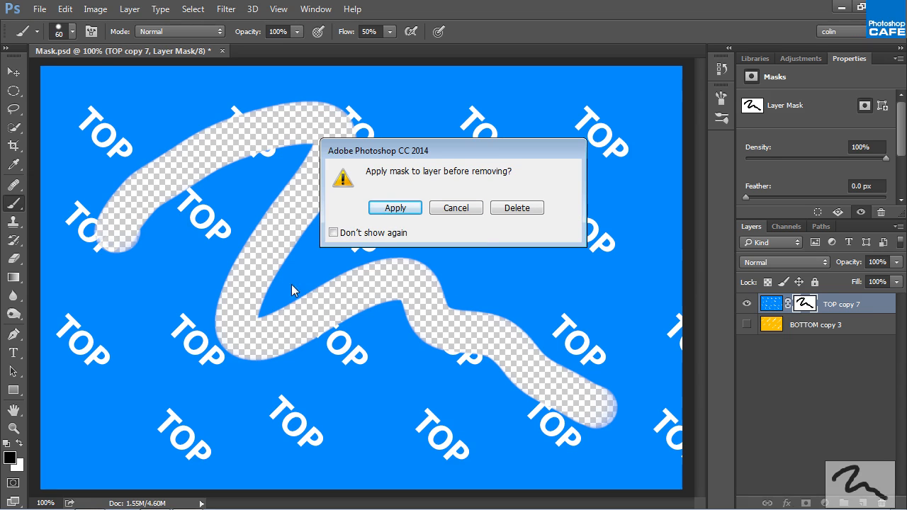
click(514, 209)
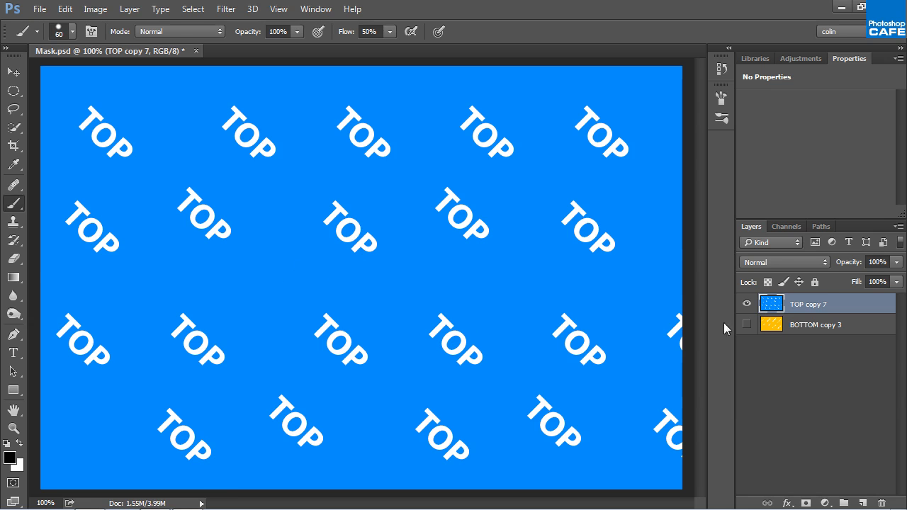
Toggle the visibility of TOP copy 7 to compare it with BOTTOM copy 3, leaving both layers visible
click(746, 304)
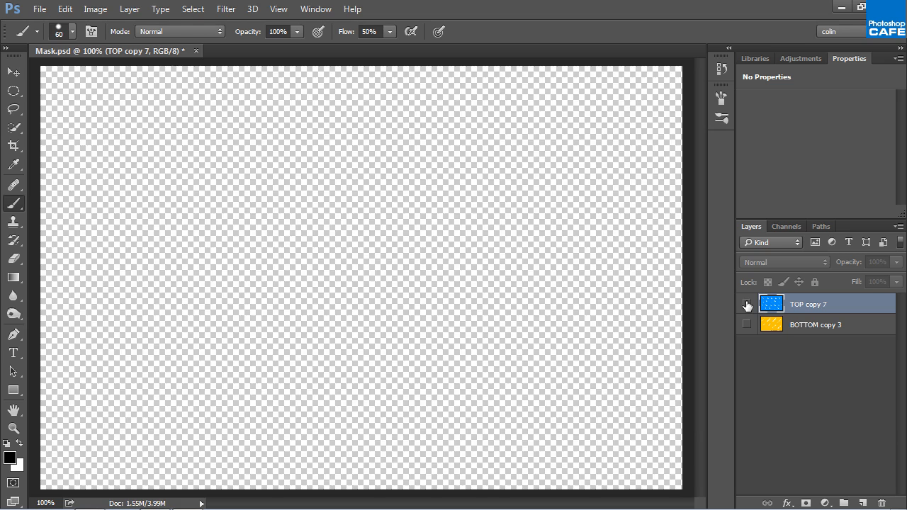
click(746, 304)
click(746, 304)
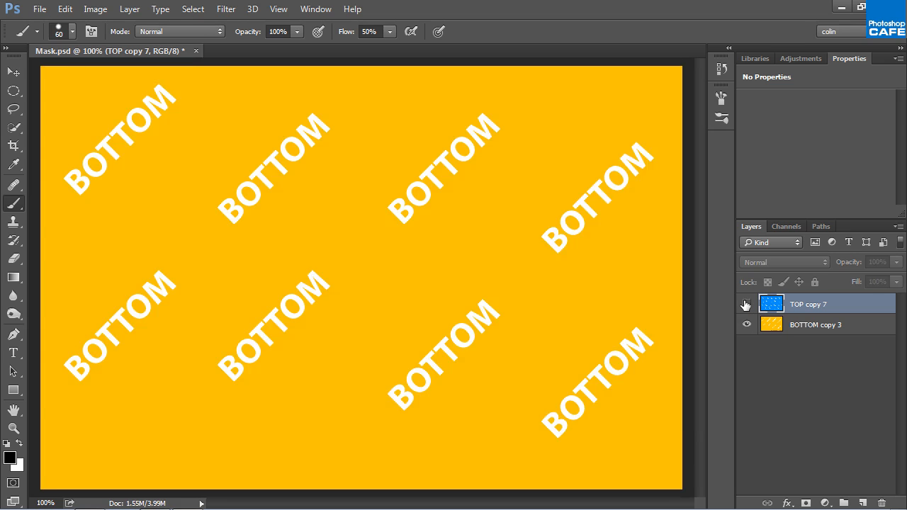
click(746, 304)
click(746, 304)
click(746, 303)
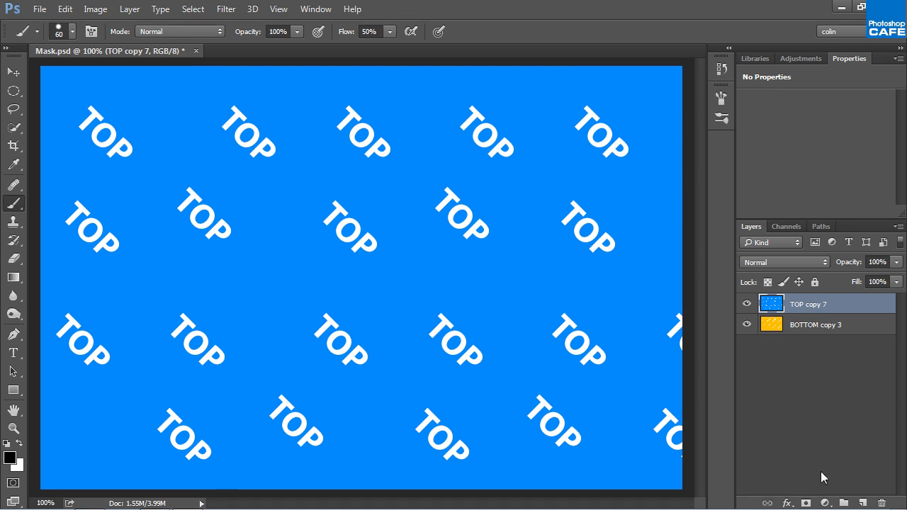
Add a white layer mask to TOP copy 7 and activate the Brush tool
click(806, 503)
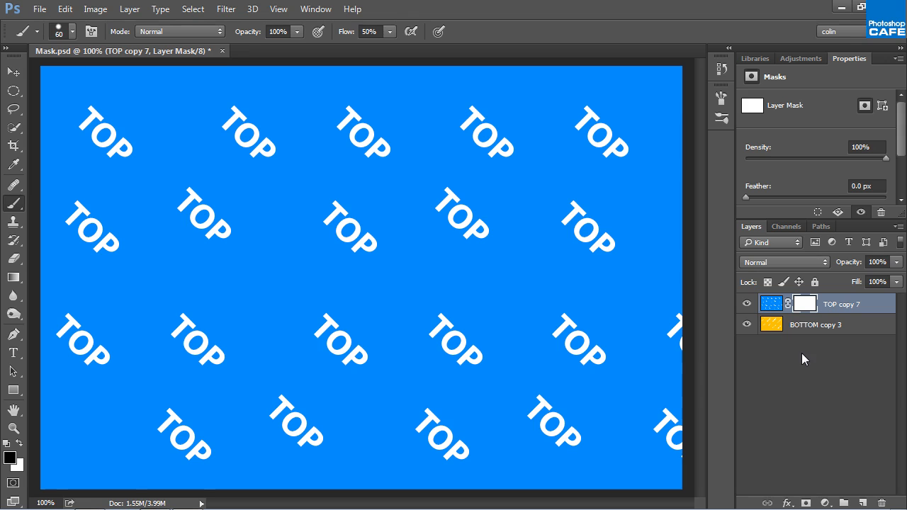
click(14, 258)
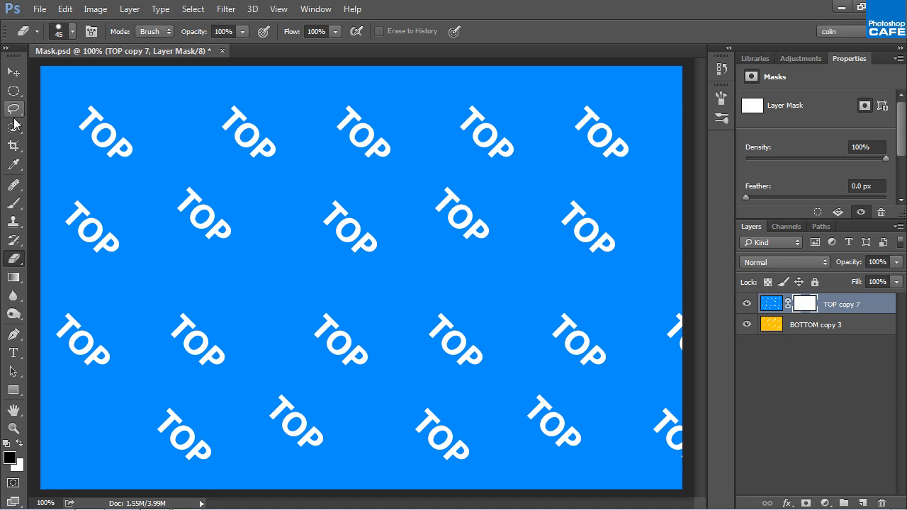
click(14, 202)
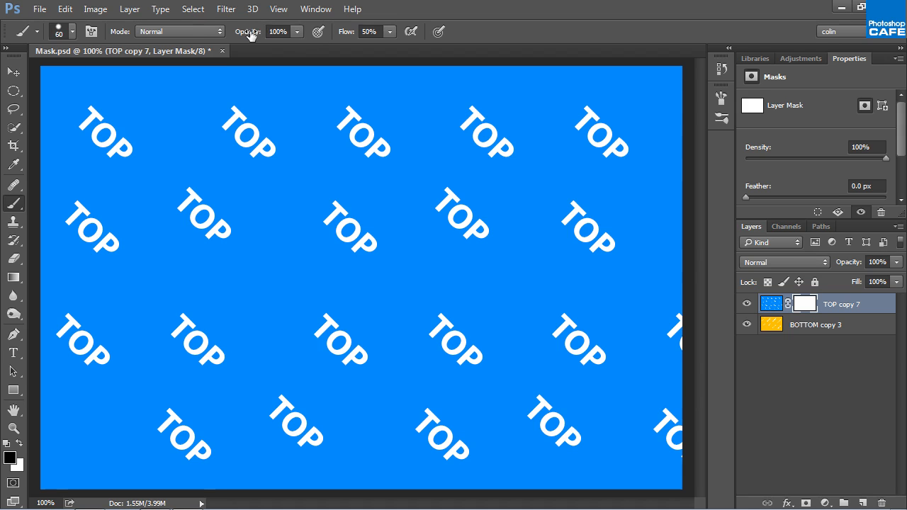
Paint black on the TOP copy 7 mask at 50% brush opacity across the middle and at 30% across the image's upper part
mouse_move(254, 32)
mouse_down()
mouse_move(186, 38)
mouse_move(204, 40)
mouse_up()
key(3)
key(3)
key(3)
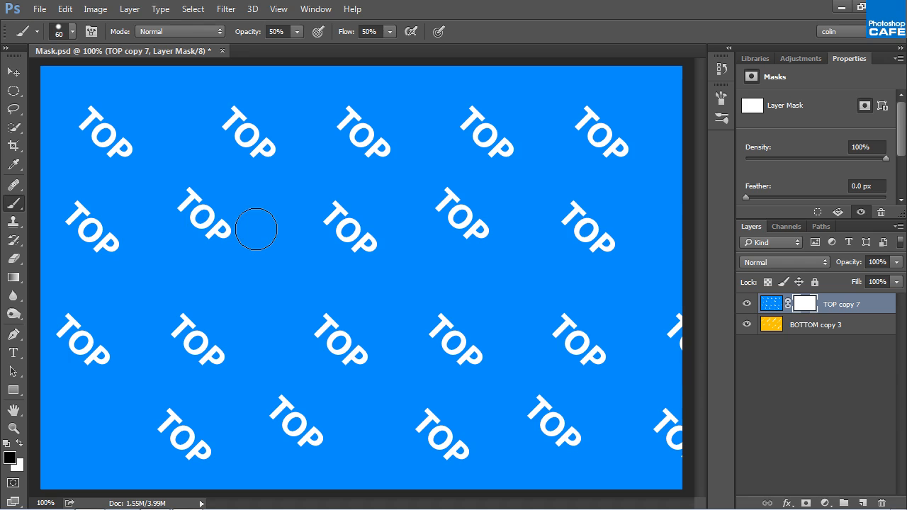
mouse_move(163, 216)
mouse_down()
mouse_move(178, 186)
mouse_move(111, 284)
mouse_move(242, 212)
mouse_move(287, 273)
mouse_move(418, 198)
mouse_move(466, 317)
mouse_up()
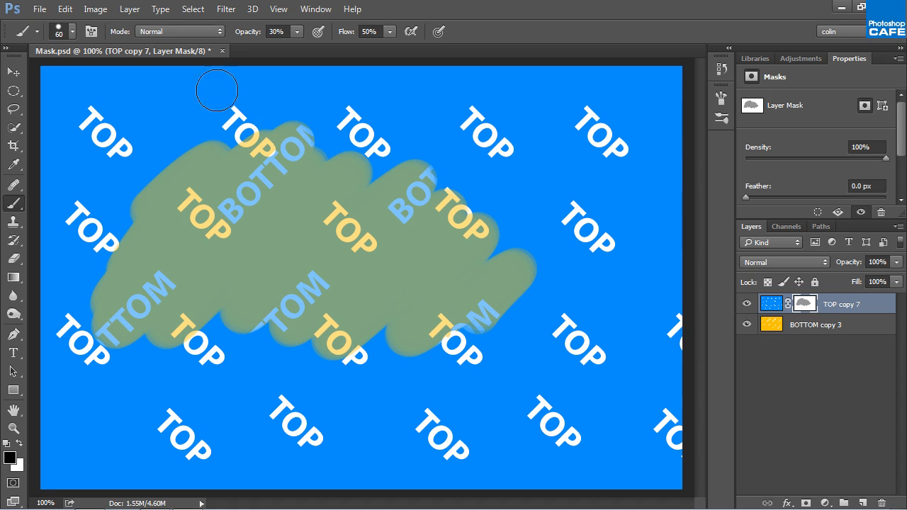
mouse_move(138, 113)
mouse_down()
mouse_move(541, 107)
mouse_move(398, 109)
mouse_move(131, 150)
mouse_move(401, 138)
mouse_move(143, 151)
mouse_move(524, 80)
mouse_move(124, 100)
mouse_move(541, 83)
mouse_move(470, 121)
mouse_move(560, 128)
mouse_move(529, 145)
mouse_move(411, 149)
mouse_move(471, 170)
mouse_up()
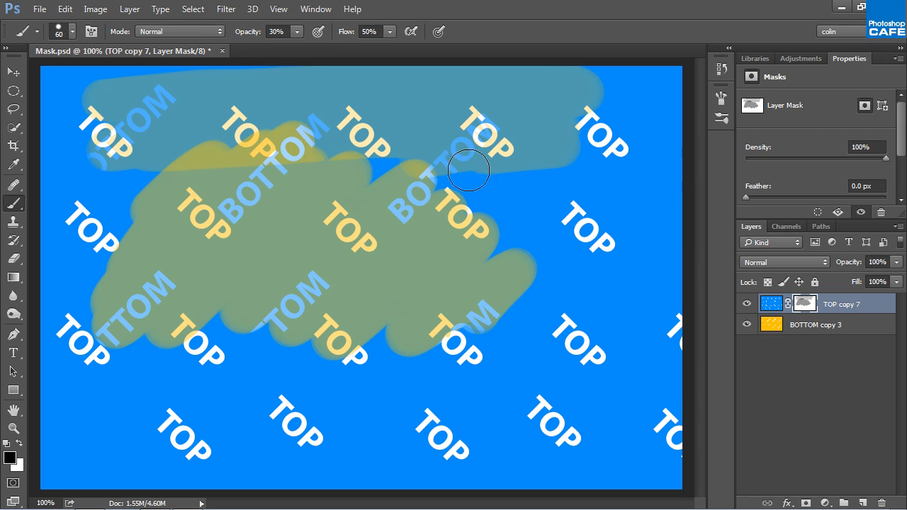
Paint black on the mask at 90% brush opacity along the image's lower part and an oval at 80% near its right edge
key(9)
mouse_move(131, 452)
mouse_down()
mouse_move(207, 448)
mouse_move(248, 431)
mouse_move(263, 399)
mouse_move(375, 371)
mouse_move(435, 409)
mouse_move(583, 423)
mouse_up()
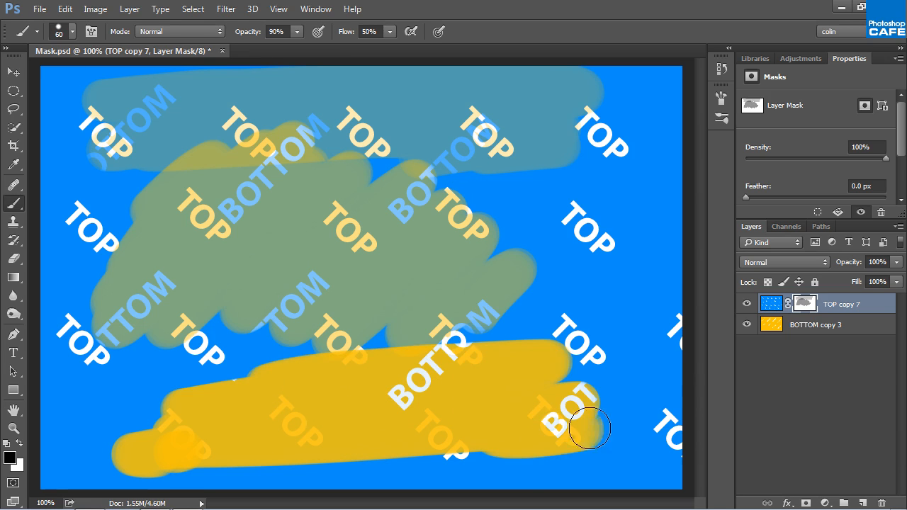
click(380, 167)
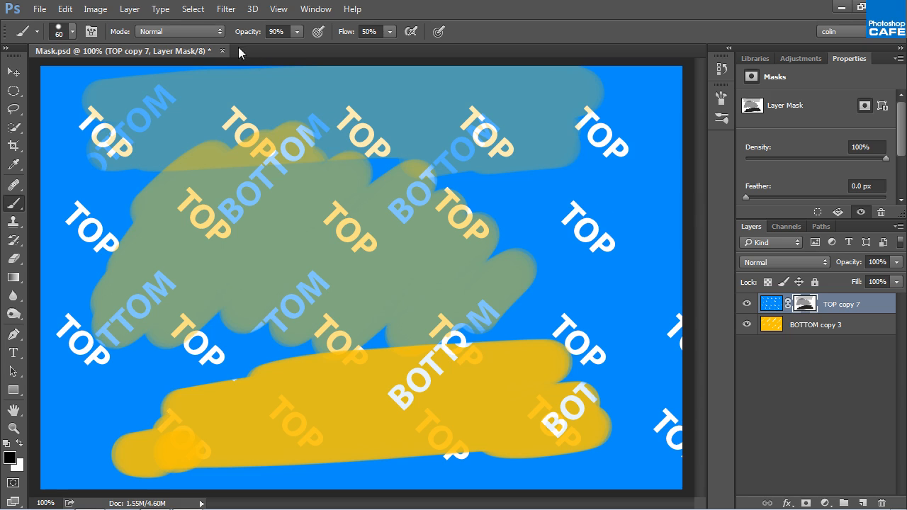
key(8)
mouse_move(486, 260)
mouse_down()
mouse_move(521, 313)
mouse_move(591, 269)
mouse_move(583, 326)
mouse_move(591, 158)
mouse_move(497, 234)
mouse_up()
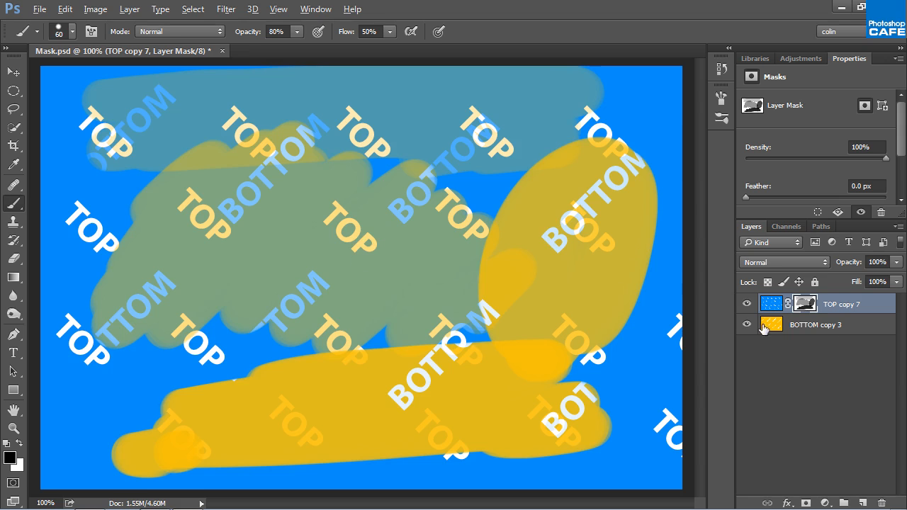
Inspect the grey tones of the TOP copy 7 mask on its own, set the brush opacity to 100%, and return to the image view
alt+click(810, 306)
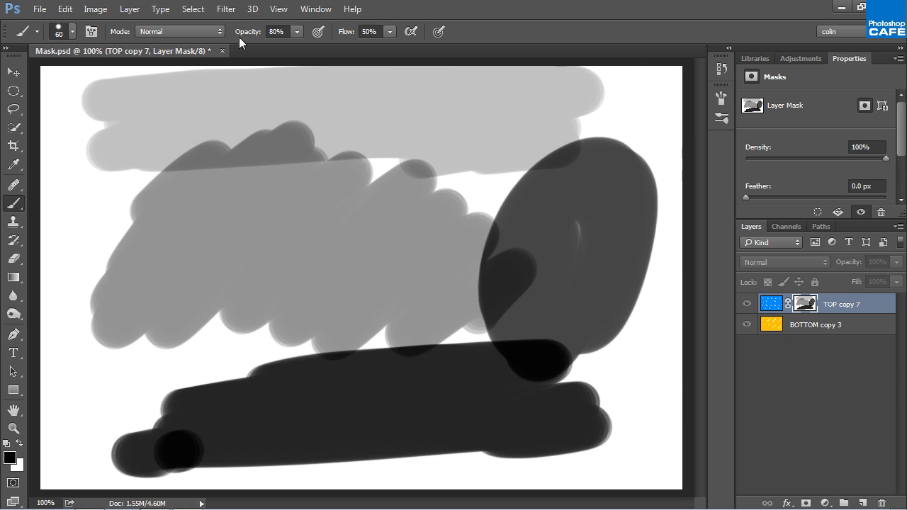
drag(247, 37, 628, 55)
click(763, 303)
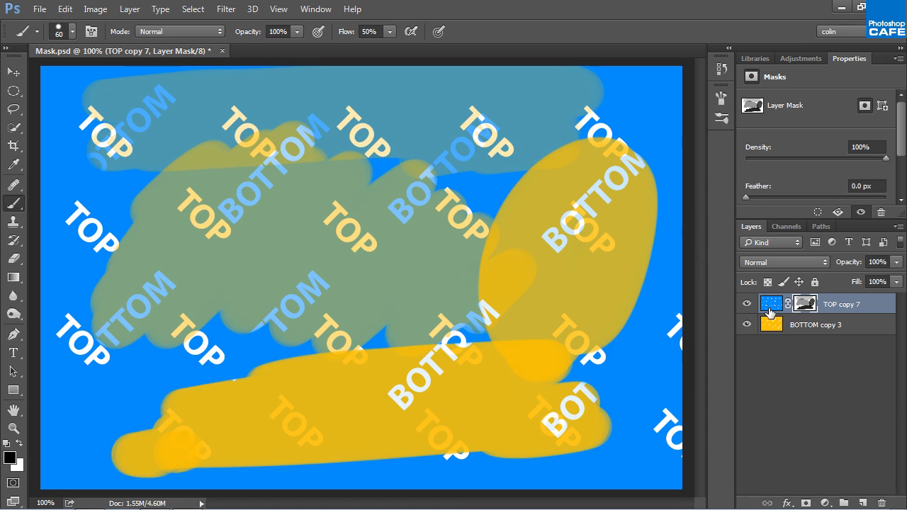
Fill the TOP copy 7 layer mask entirely with black, and refill it with white
click(797, 303)
key(alt+BackSpace)
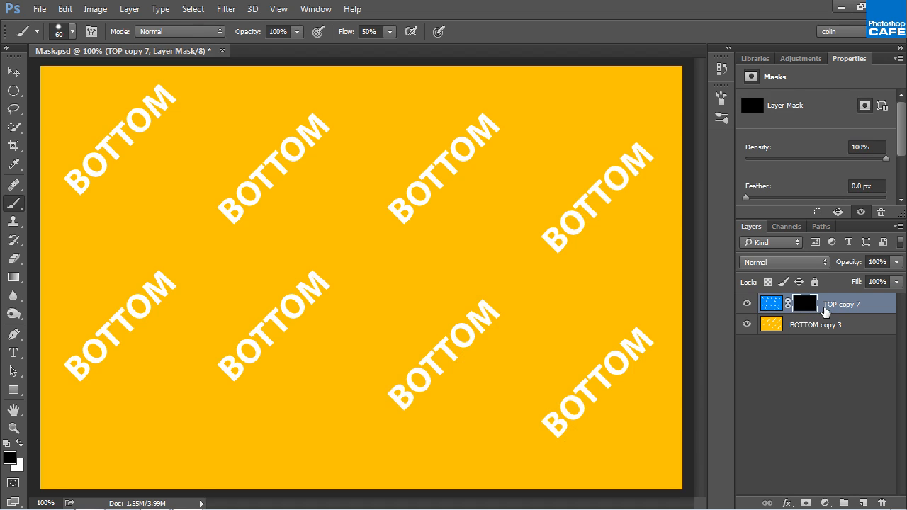
key(ctrl+BackSpace)
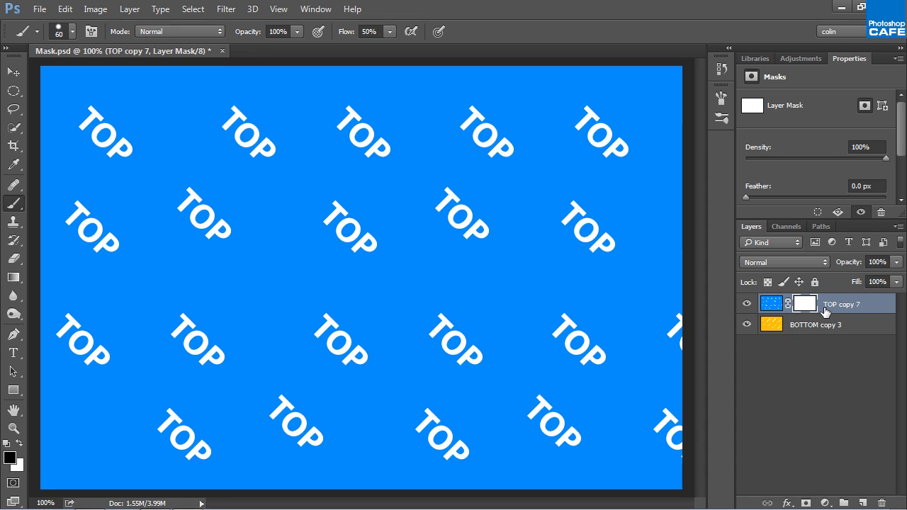
Set the foreground colour to a neutral grey with 60% brightness (999999) and reactivate the Brush tool
click(12, 457)
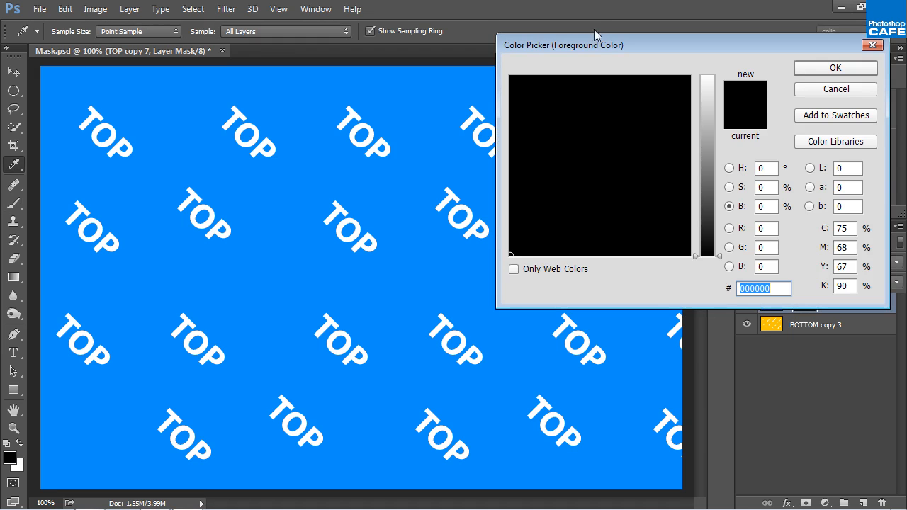
drag(587, 44, 461, 93)
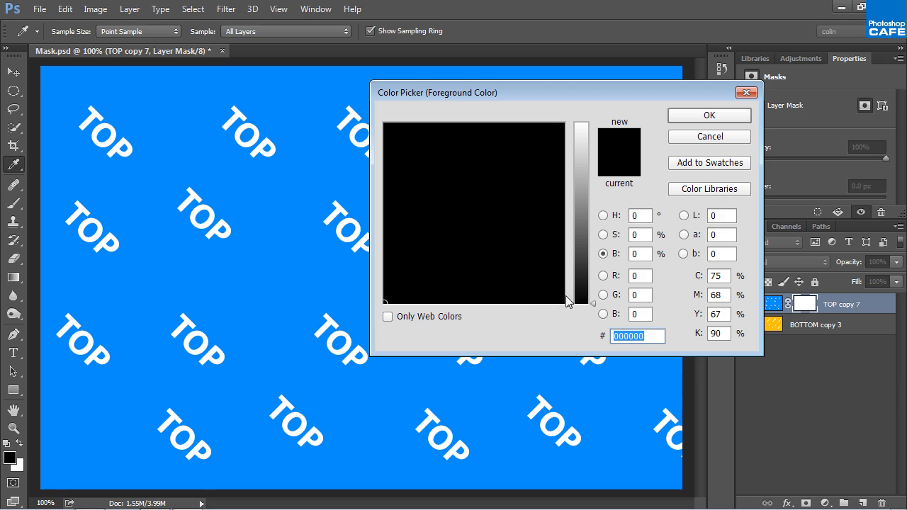
drag(592, 298, 593, 235)
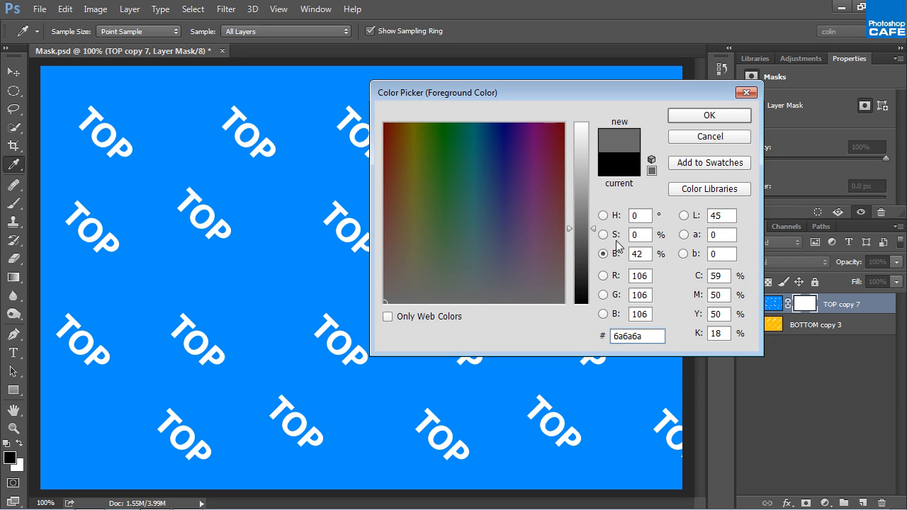
drag(598, 237, 592, 213)
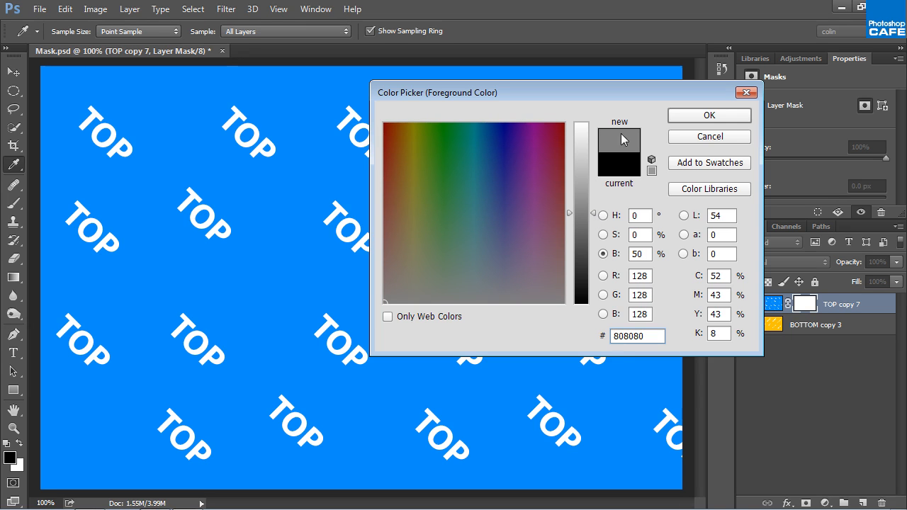
double_click(640, 255)
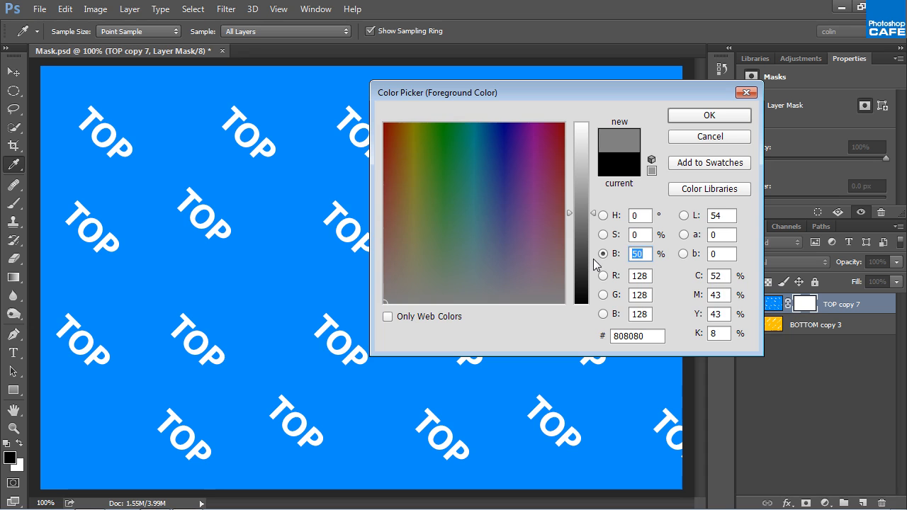
text(60)
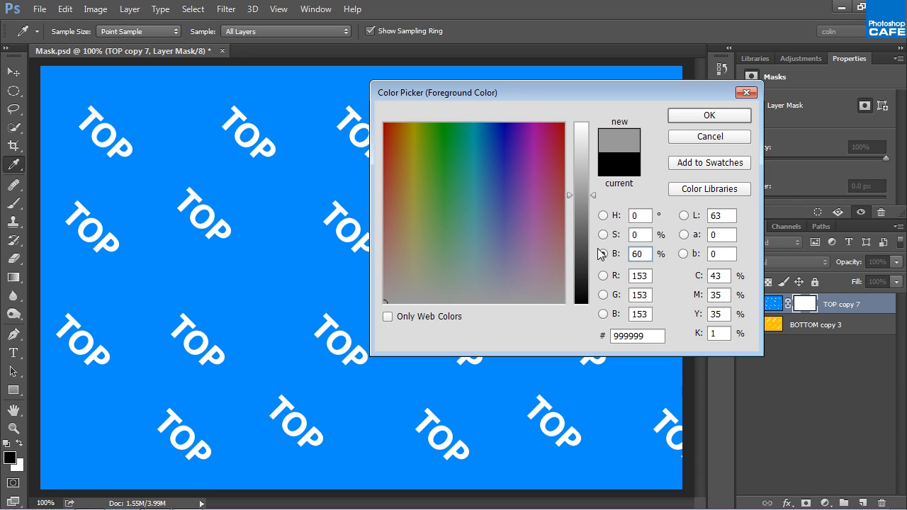
click(709, 115)
key(b)
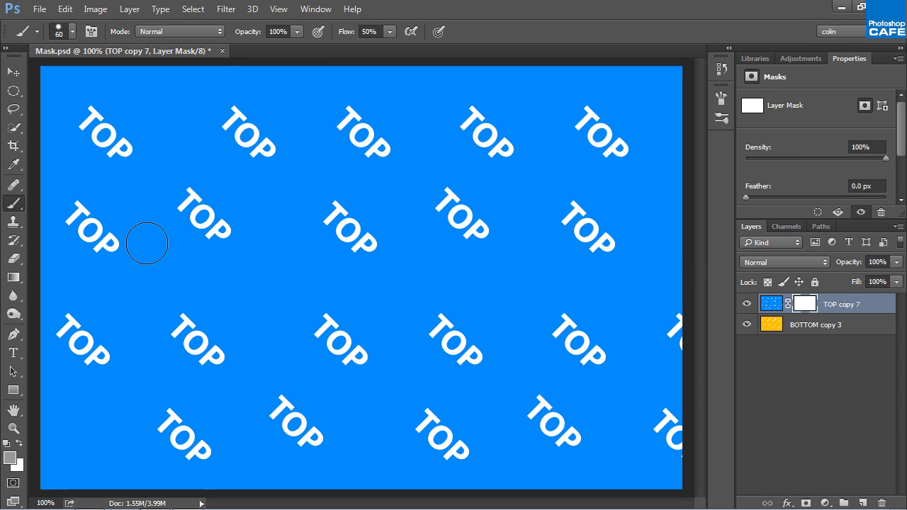
Paint broad grey strokes across the middle of the TOP copy 7 layer mask
mouse_move(395, 229)
mouse_down()
mouse_move(250, 281)
mouse_move(396, 187)
mouse_move(253, 230)
mouse_move(215, 228)
mouse_move(293, 140)
mouse_move(143, 256)
mouse_move(266, 296)
mouse_move(466, 197)
mouse_move(519, 248)
mouse_move(624, 316)
mouse_up()
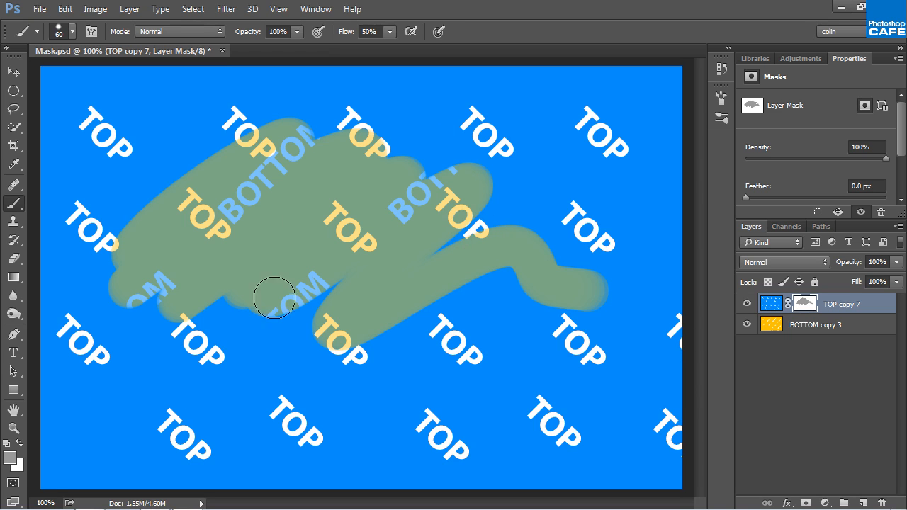
Set the foreground colour to black and the brush opacity to 50%, and paint over the mask's centre and lower right
click(11, 457)
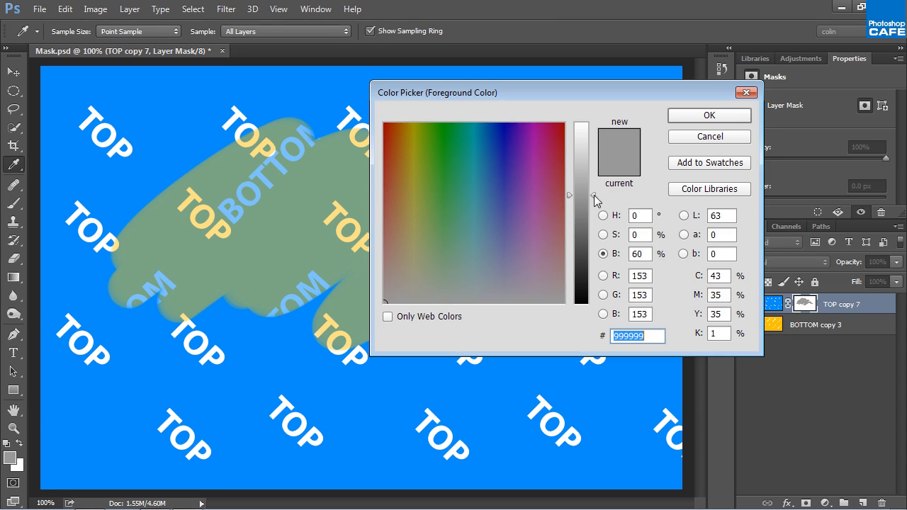
drag(594, 200, 597, 363)
click(709, 115)
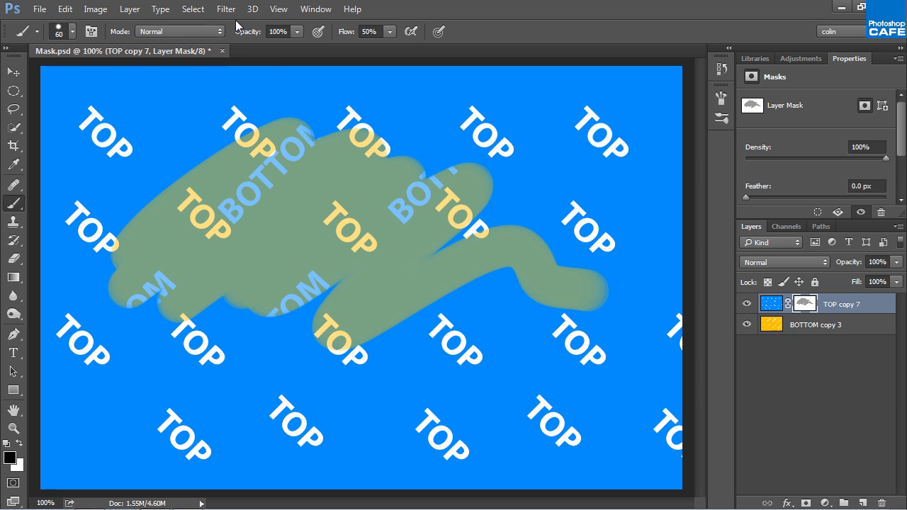
key(5)
mouse_move(338, 304)
mouse_down()
mouse_move(508, 298)
mouse_move(413, 352)
mouse_move(556, 384)
mouse_move(460, 251)
mouse_up()
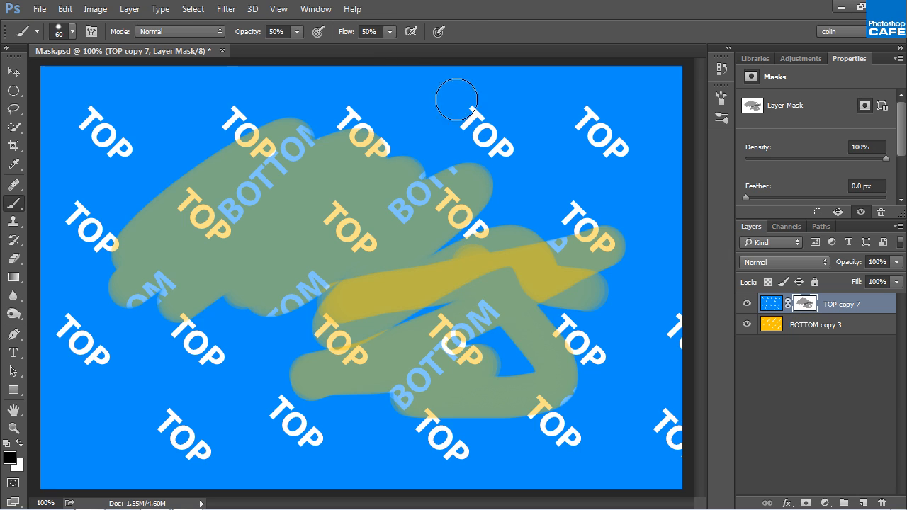
Set the brush opacity to 100% and turn on pen pressure control for opacity
click(296, 37)
drag(297, 48, 380, 49)
click(318, 37)
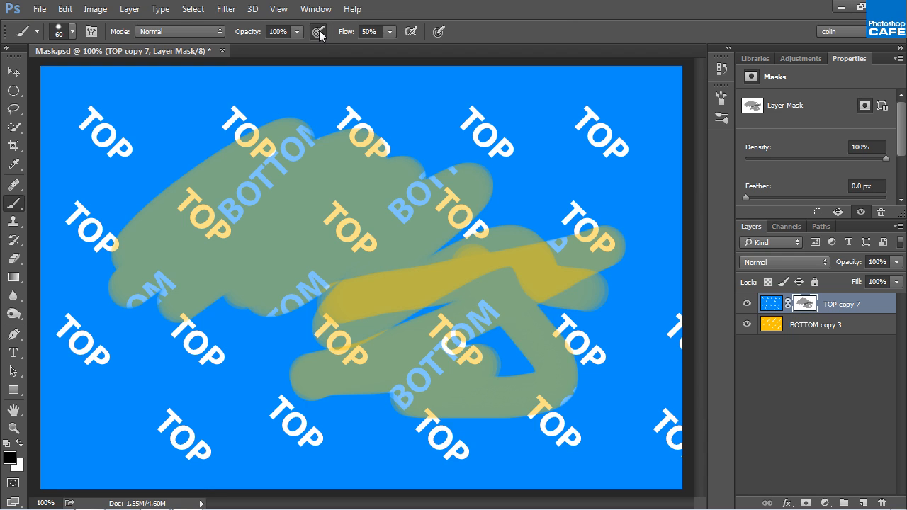
click(319, 34)
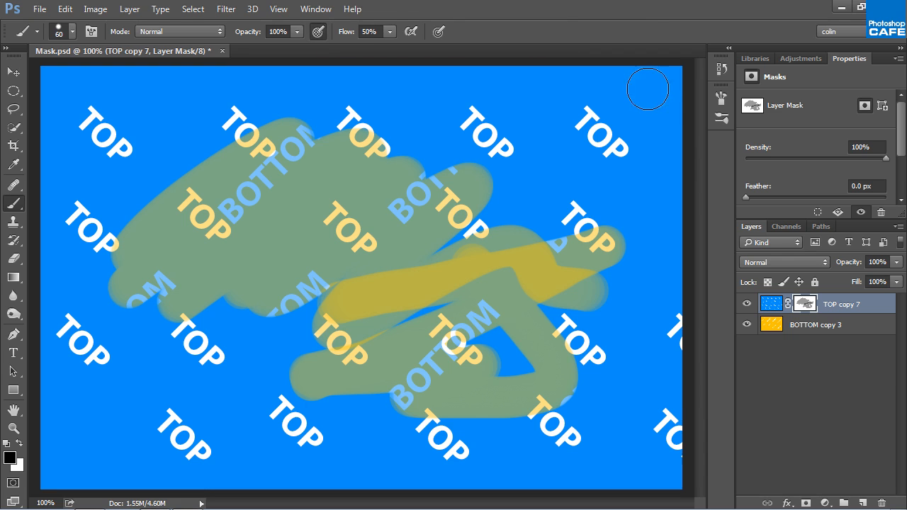
Check the brush's Transfer settings for the opacity jitter control, and collapse the brush settings
click(721, 97)
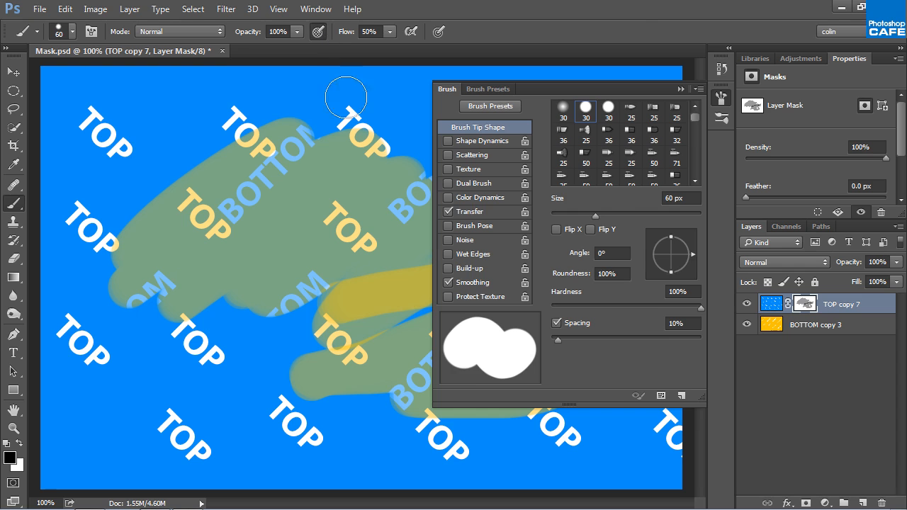
click(468, 212)
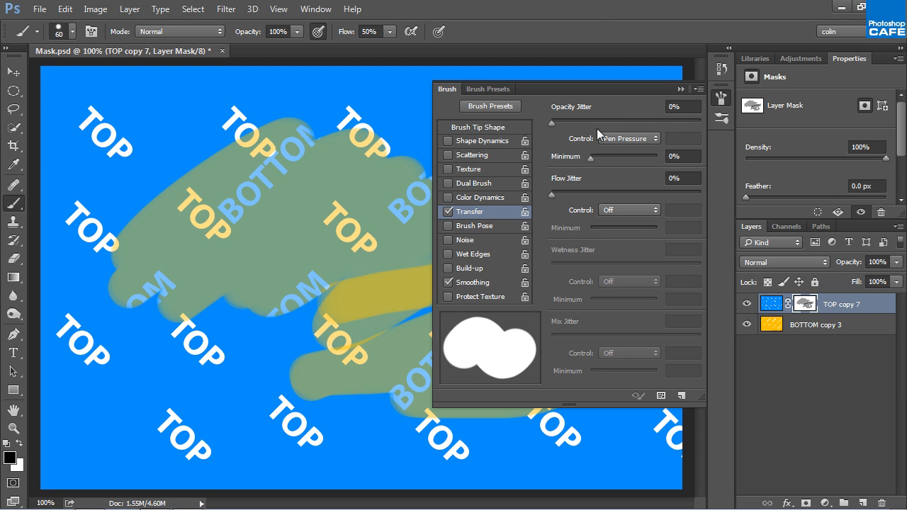
click(679, 89)
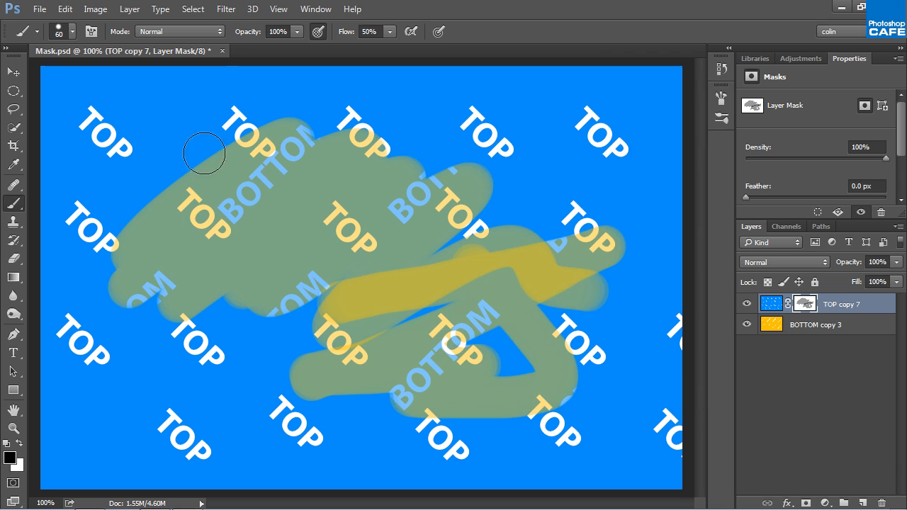
Paint pressure-sensitive black strokes on the mask's upper left, reduce the brush hardness, and paint soft strokes from the upper right into the centre
mouse_move(81, 119)
mouse_down()
mouse_move(250, 96)
mouse_move(197, 120)
mouse_move(233, 129)
mouse_move(328, 101)
mouse_up()
click(74, 32)
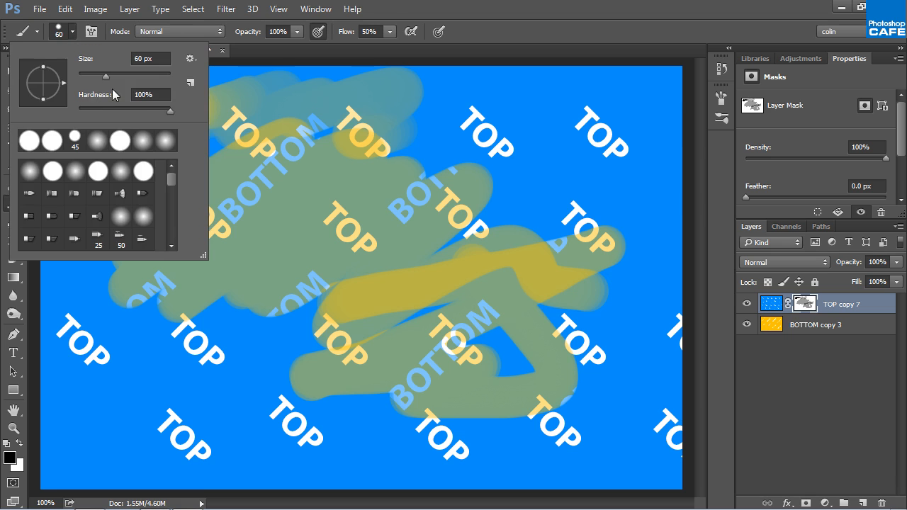
drag(167, 111, 105, 115)
mouse_move(388, 125)
mouse_down()
mouse_move(446, 113)
mouse_move(382, 152)
mouse_move(386, 169)
mouse_move(561, 105)
mouse_move(387, 207)
mouse_move(585, 124)
mouse_move(600, 150)
mouse_move(479, 241)
mouse_move(577, 214)
mouse_move(514, 174)
mouse_move(575, 131)
mouse_move(583, 111)
mouse_move(440, 160)
mouse_move(368, 162)
mouse_move(477, 99)
mouse_move(364, 142)
mouse_move(451, 102)
mouse_move(439, 160)
mouse_move(536, 138)
mouse_move(567, 170)
mouse_move(456, 267)
mouse_move(558, 196)
mouse_move(488, 277)
mouse_move(597, 229)
mouse_move(455, 321)
mouse_move(556, 241)
mouse_move(392, 381)
mouse_up()
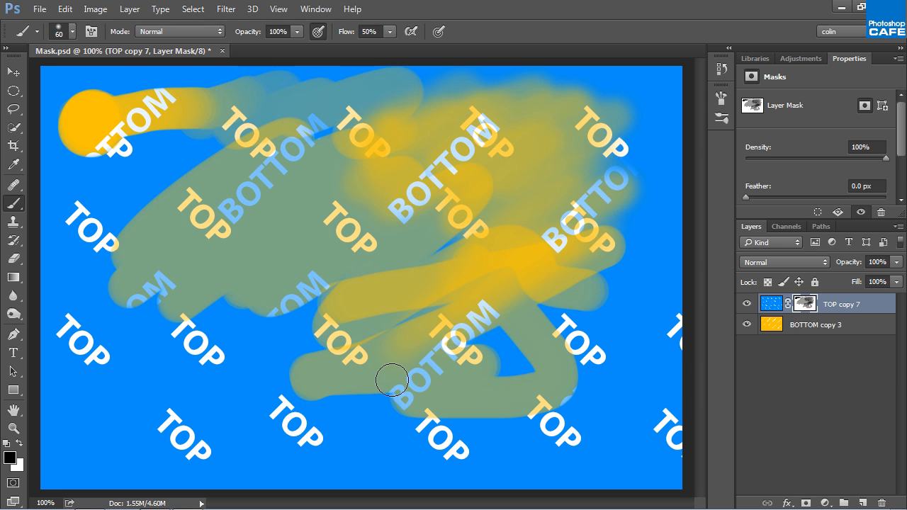
View the TOP copy 7 mask on its own, switch to the layer's image, and reselect the mask
alt+click(805, 306)
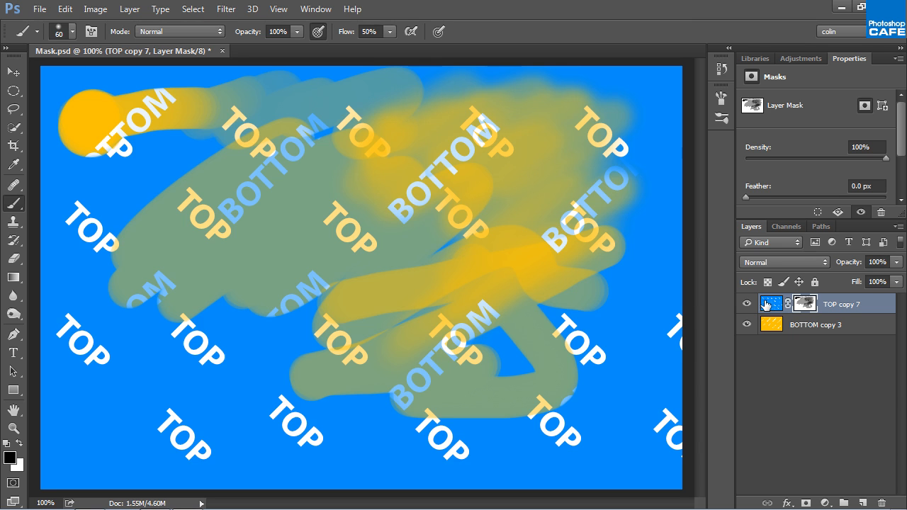
click(771, 303)
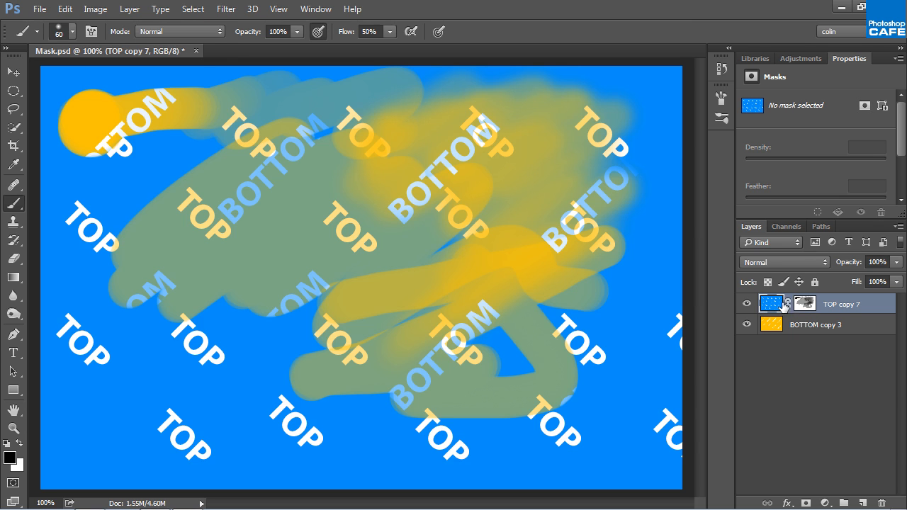
click(802, 304)
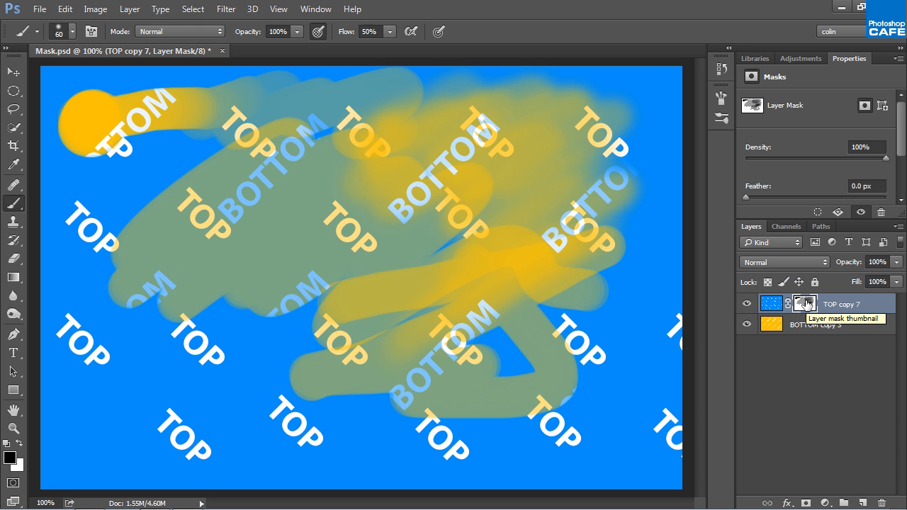
Apply a linear white-to-black gradient to the TOP copy 7 mask, running diagonally from the upper left towards the lower right
click(13, 278)
right_click(13, 278)
click(49, 277)
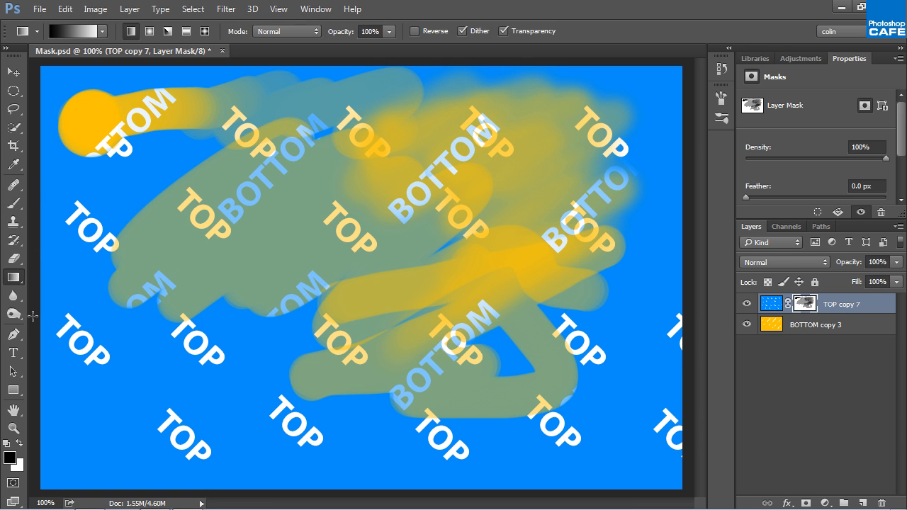
key(x)
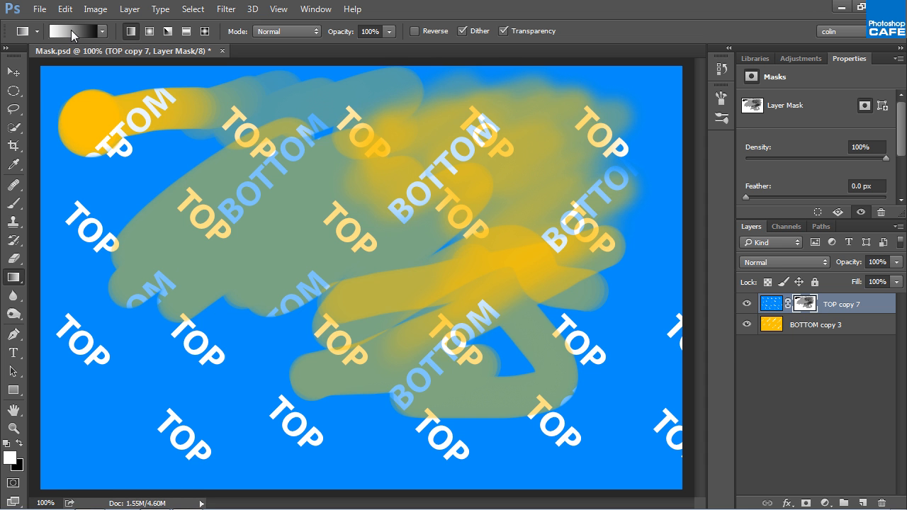
click(103, 31)
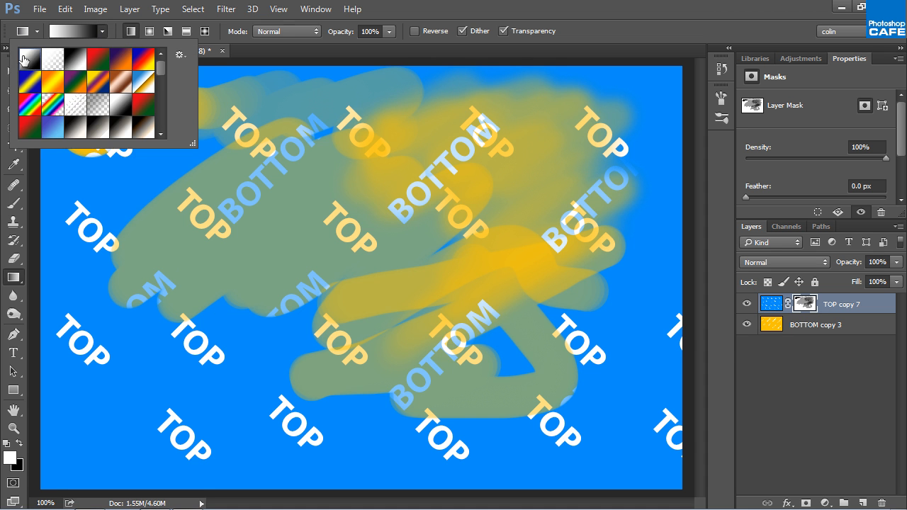
click(131, 34)
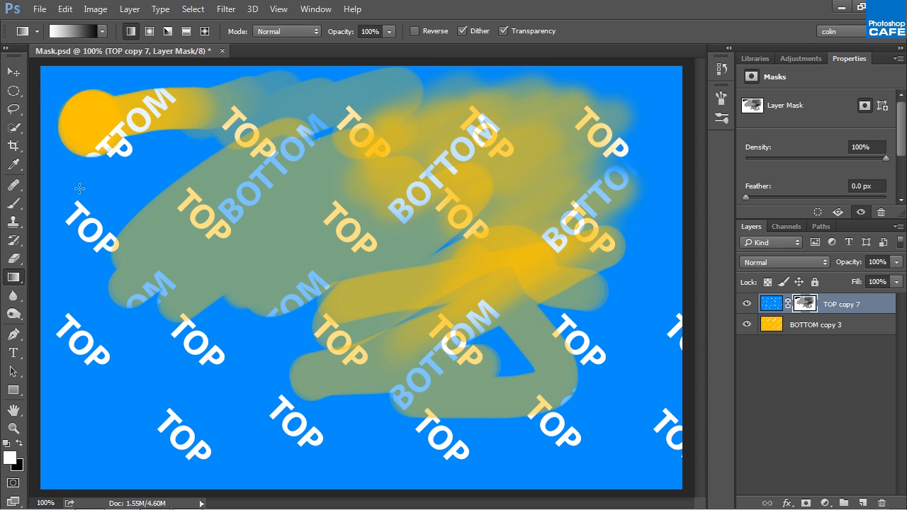
drag(94, 123, 354, 318)
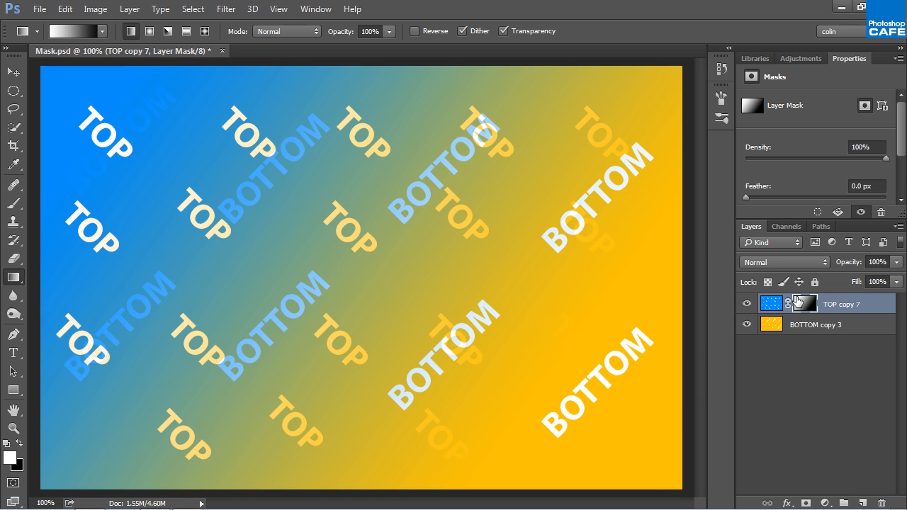
Inspect the gradient mask on its own and return to the image view
alt+click(799, 303)
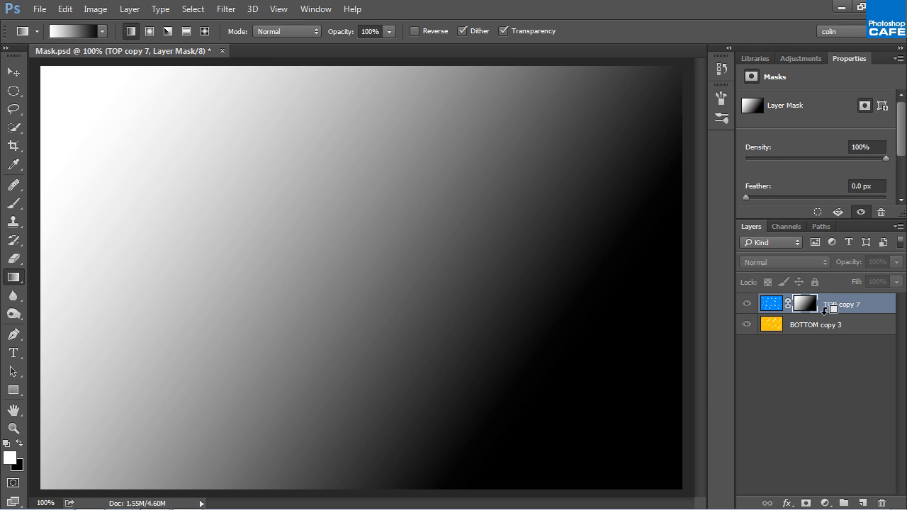
alt+click(806, 312)
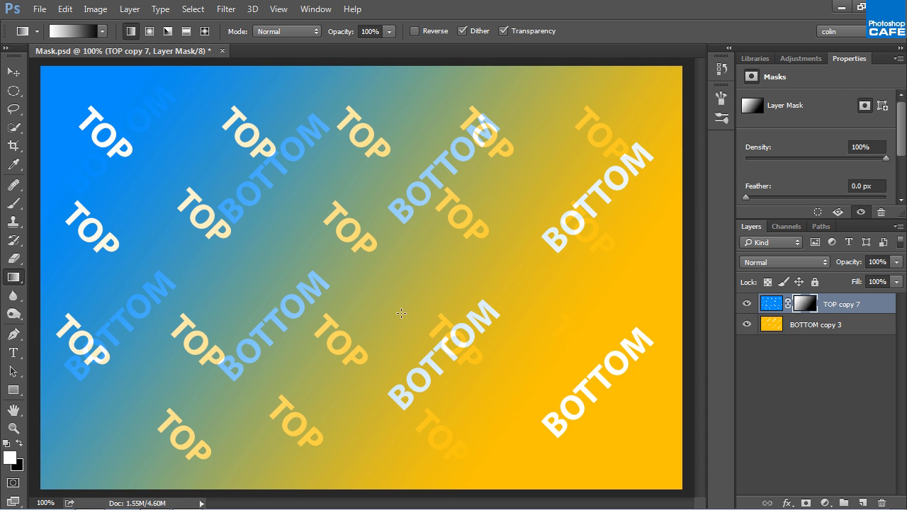
Redraw the mask gradient in several directions and lengths, ending with a long diagonal from the upper left to the lower right corner
drag(332, 373, 317, 174)
drag(584, 296, 121, 253)
drag(500, 160, 156, 400)
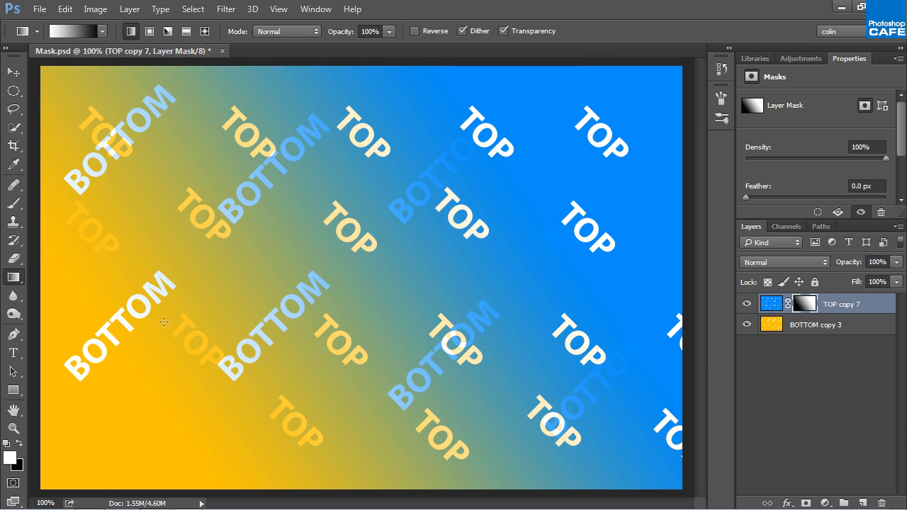
drag(92, 157, 532, 436)
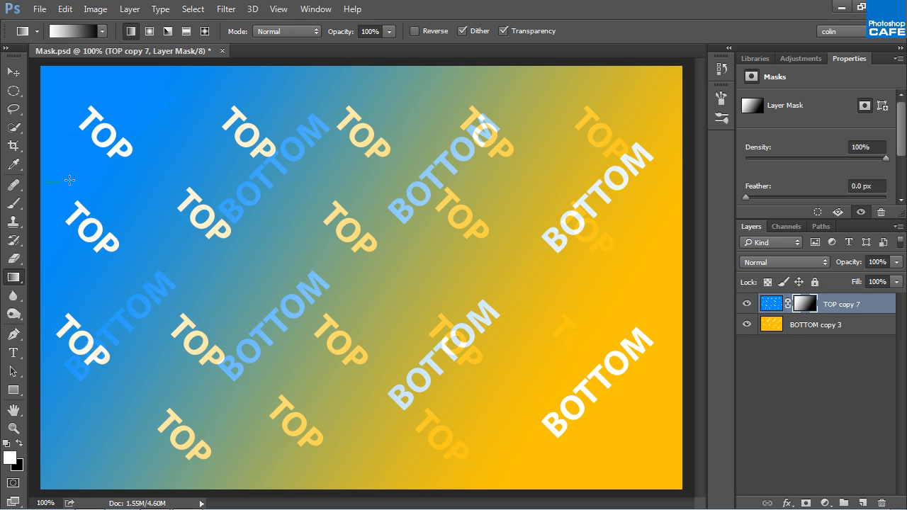
drag(69, 181, 678, 189)
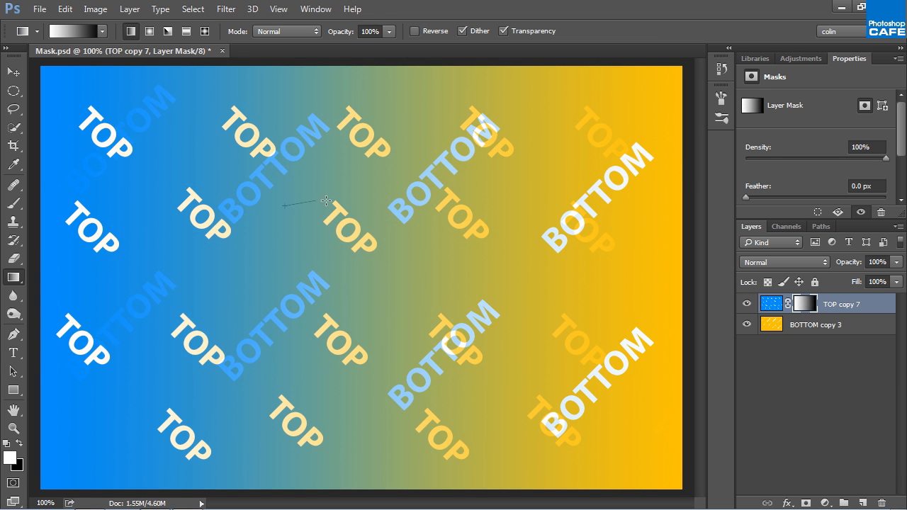
drag(325, 200, 405, 205)
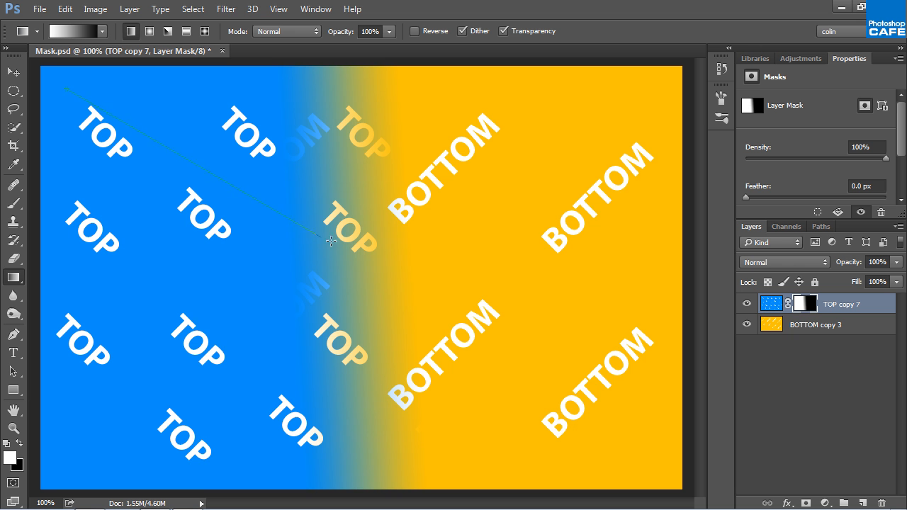
drag(330, 241, 646, 459)
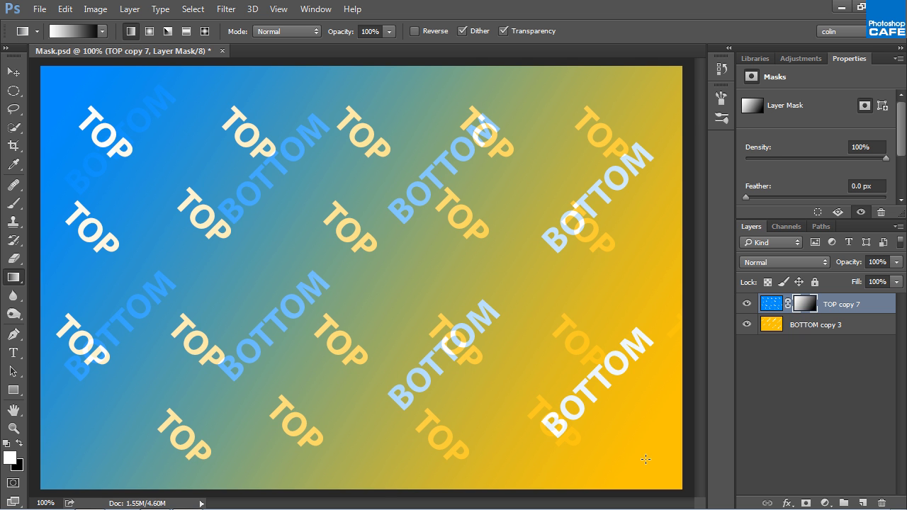
Enlarge the soft brush to 150 px and paint white across the upper part of the gradient mask
click(13, 203)
click(57, 201)
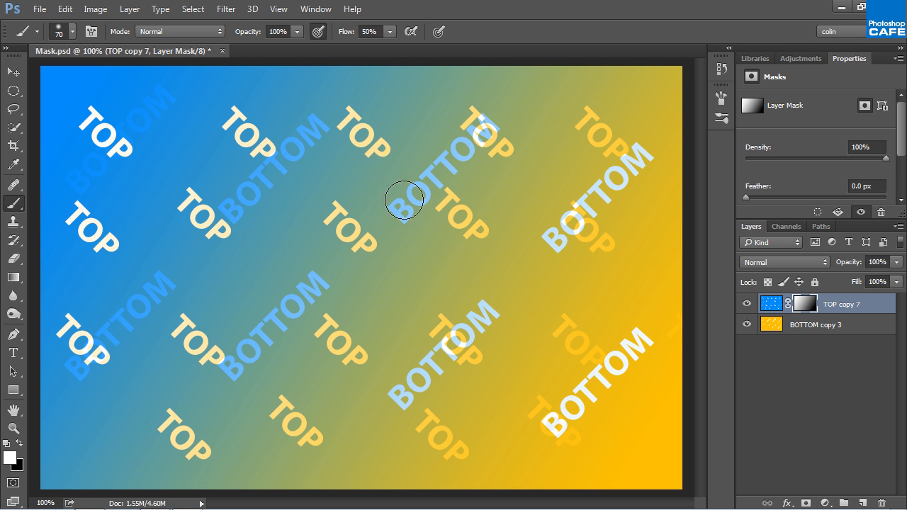
key(bracketright)
key(bracketright)
key(bracketright)
key(bracketright)
key(bracketright)
key(bracketright)
mouse_move(297, 133)
mouse_down()
mouse_move(329, 126)
mouse_move(288, 163)
mouse_move(285, 146)
mouse_move(365, 150)
mouse_move(287, 117)
mouse_move(343, 101)
mouse_move(185, 137)
mouse_move(256, 170)
mouse_move(229, 130)
mouse_move(257, 192)
mouse_move(402, 135)
mouse_move(429, 100)
mouse_move(389, 109)
mouse_move(426, 97)
mouse_move(394, 161)
mouse_move(403, 173)
mouse_move(378, 203)
mouse_move(508, 115)
mouse_move(467, 97)
mouse_move(404, 180)
mouse_move(457, 167)
mouse_move(430, 150)
mouse_move(257, 159)
mouse_move(449, 137)
mouse_move(351, 225)
mouse_move(373, 229)
mouse_move(284, 105)
mouse_move(174, 88)
mouse_move(180, 99)
mouse_move(135, 134)
mouse_move(161, 110)
mouse_move(90, 205)
mouse_move(272, 107)
mouse_move(325, 106)
mouse_move(289, 155)
mouse_move(447, 149)
mouse_move(439, 164)
mouse_move(465, 97)
mouse_move(505, 139)
mouse_move(477, 171)
mouse_move(617, 221)
mouse_up()
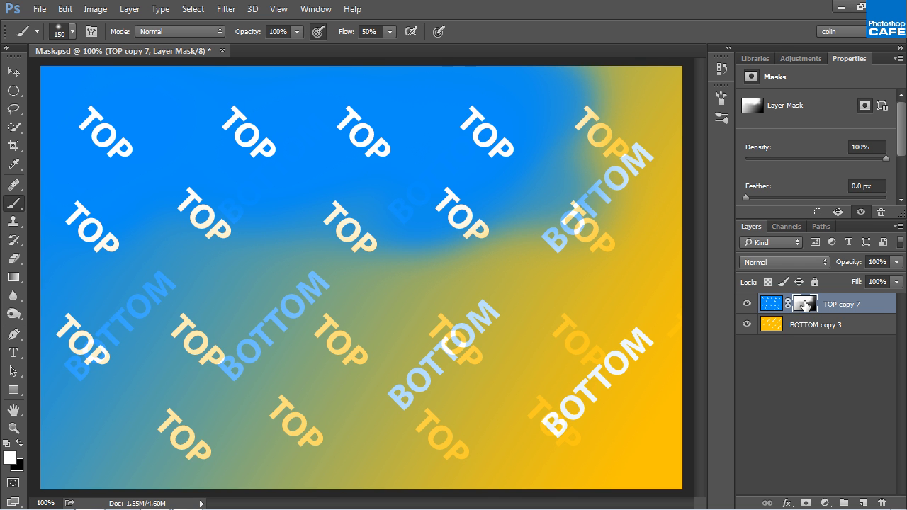
Fill the TOP copy 7 mask with black, refill it with white, and fill it with black again
key(ctrl+BackSpace)
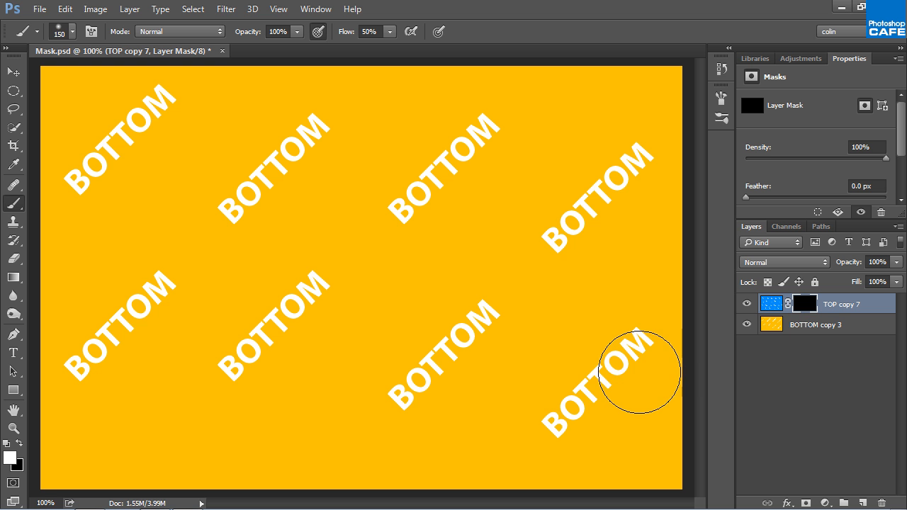
key(alt+BackSpace)
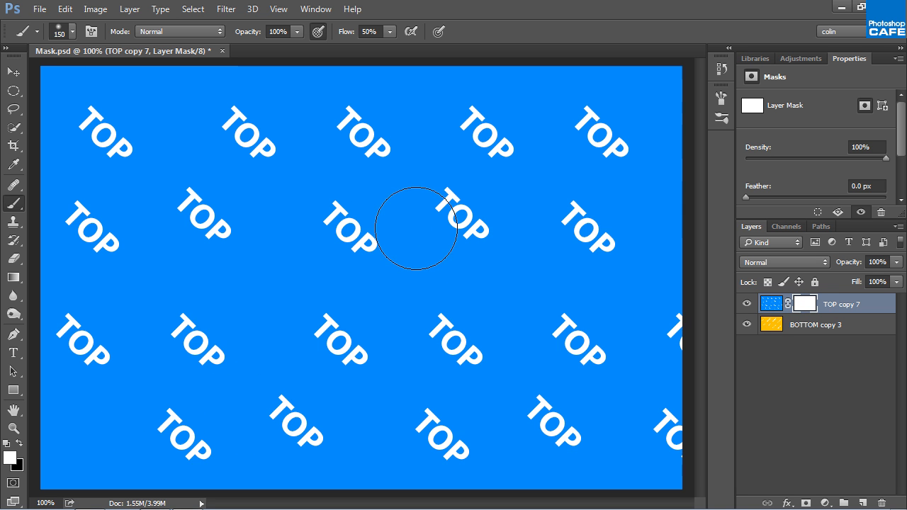
key(ctrl+BackSpace)
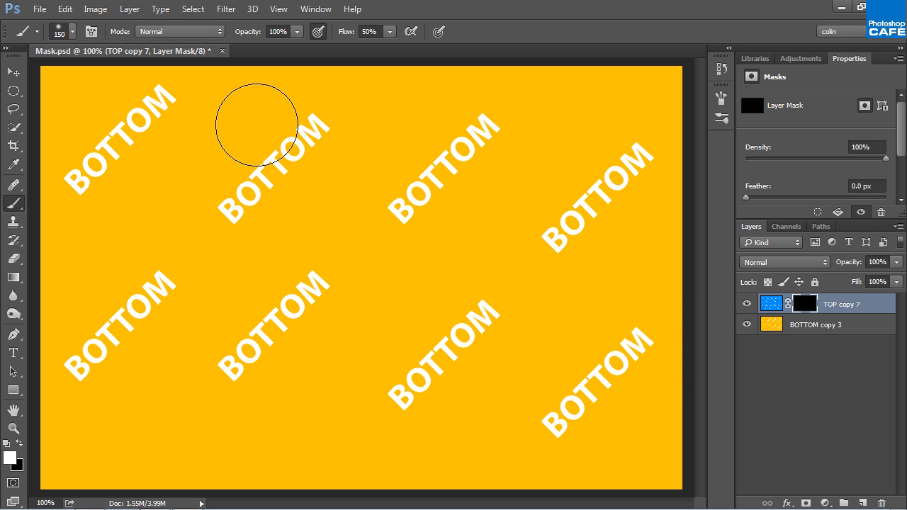
Paint white on the black mask in the upper left and along the lower part, and undo these strokes
mouse_move(117, 165)
mouse_down()
mouse_move(91, 170)
mouse_move(88, 153)
mouse_move(137, 157)
mouse_move(124, 124)
mouse_move(178, 129)
mouse_move(127, 187)
mouse_move(172, 179)
mouse_move(200, 158)
mouse_move(135, 121)
mouse_move(103, 127)
mouse_move(218, 117)
mouse_move(238, 159)
mouse_up()
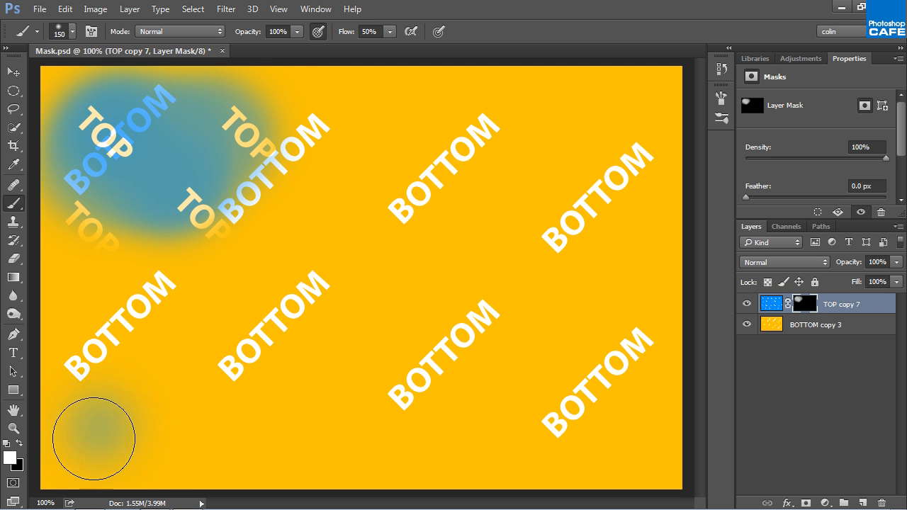
mouse_move(91, 435)
mouse_down()
mouse_move(244, 451)
mouse_move(418, 411)
mouse_up()
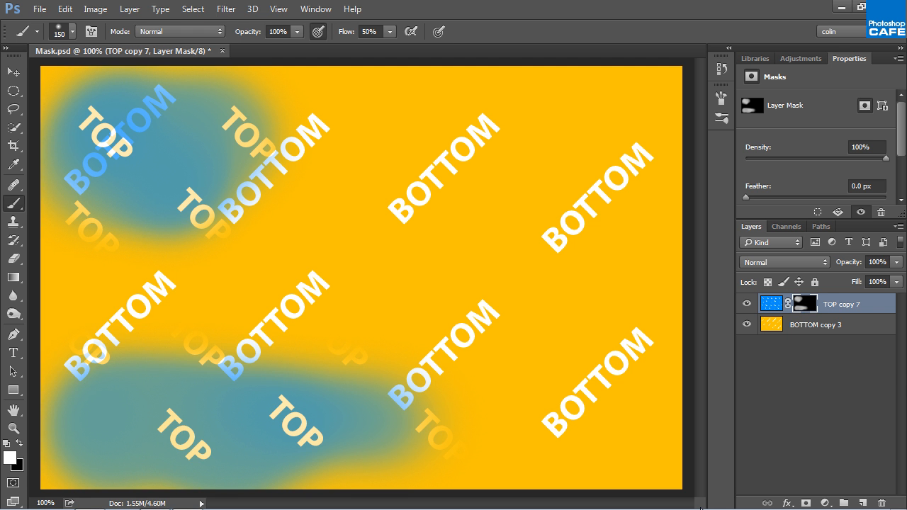
key(ctrl+z)
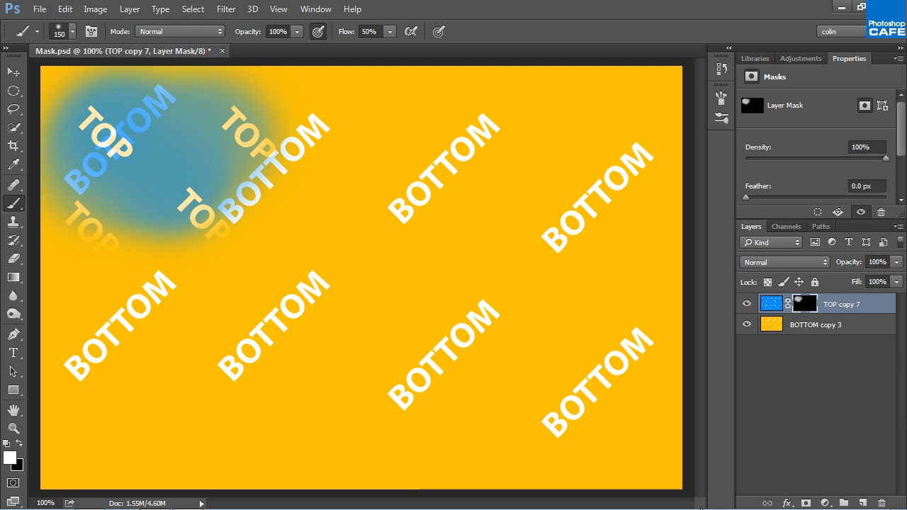
key(ctrl+z)
key(ctrl+alt+z)
key(ctrl+alt+z)
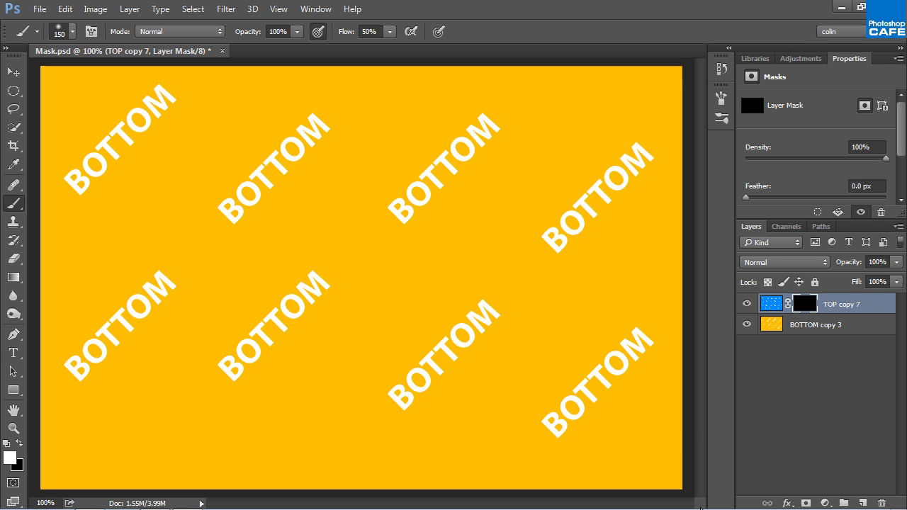
Undo the last black fill on the TOP copy 7 mask and invert the mask repeatedly, ending on white
key(ctrl+alt+z)
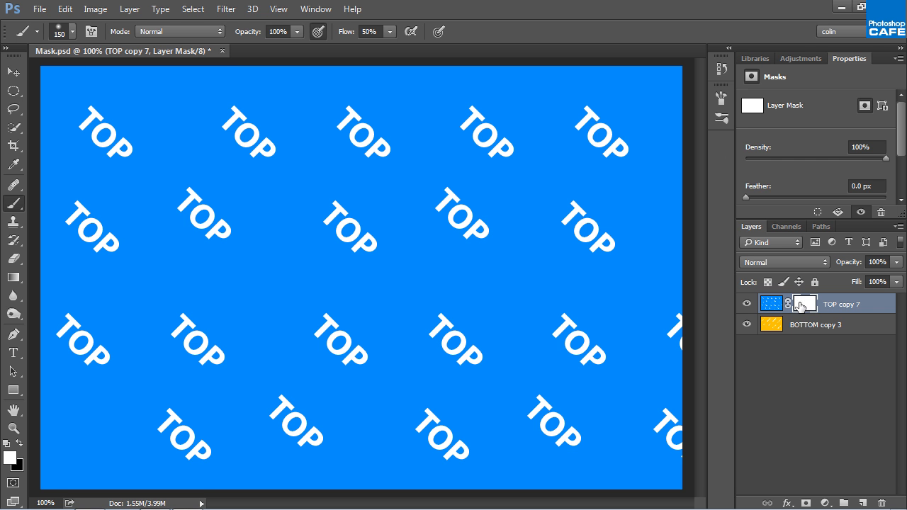
drag(902, 119, 902, 154)
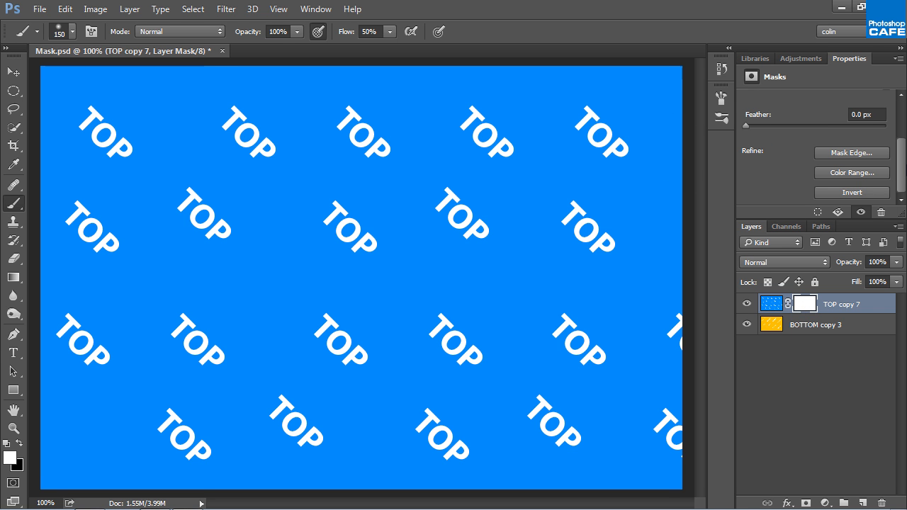
click(846, 195)
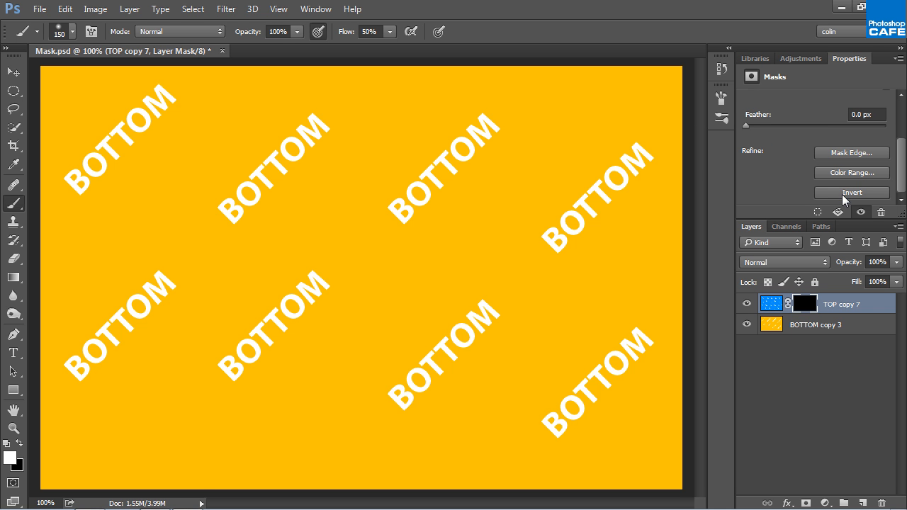
click(844, 193)
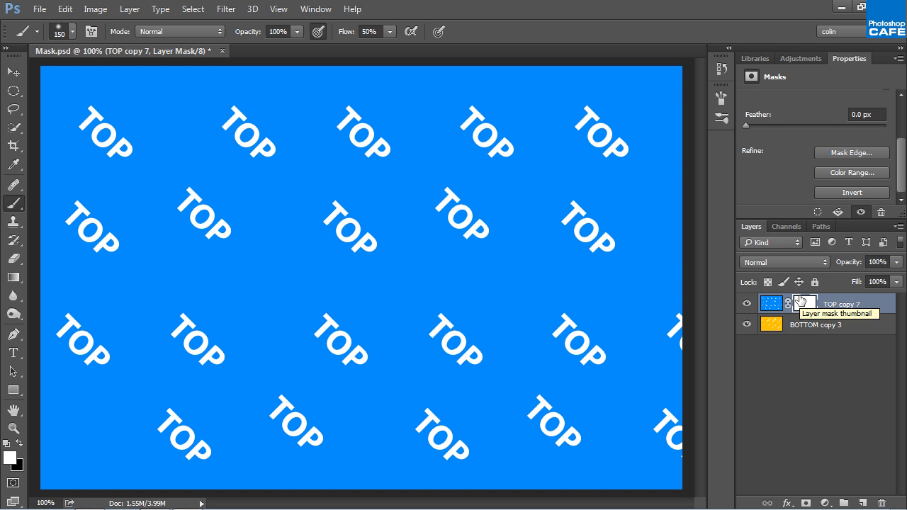
key(ctrl+i)
key(ctrl+i)
key(ctrl+i)
key(ctrl+i)
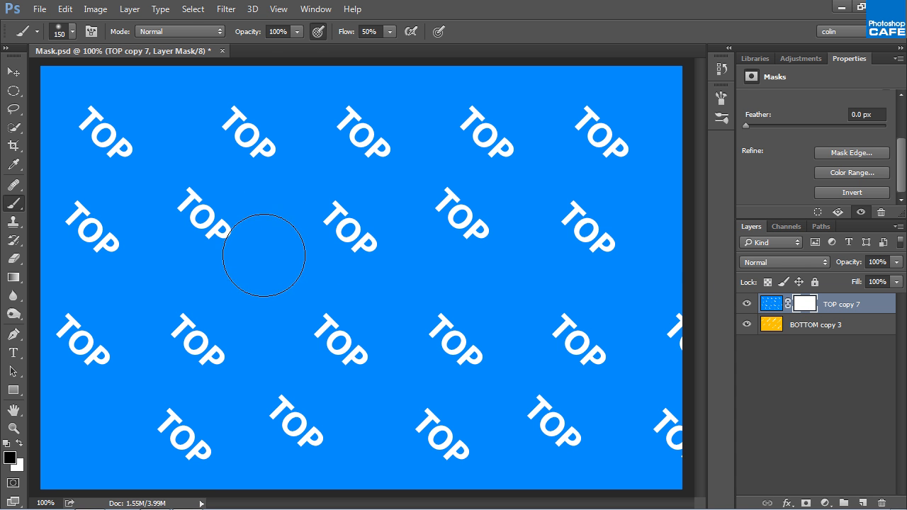
Paint a large soft black area across the middle of the TOP copy 7 mask and invert the mask several times
key(x)
mouse_move(134, 248)
mouse_down()
mouse_move(162, 178)
mouse_move(282, 213)
mouse_move(348, 283)
mouse_move(486, 319)
mouse_move(142, 243)
mouse_move(356, 315)
mouse_move(491, 324)
mouse_up()
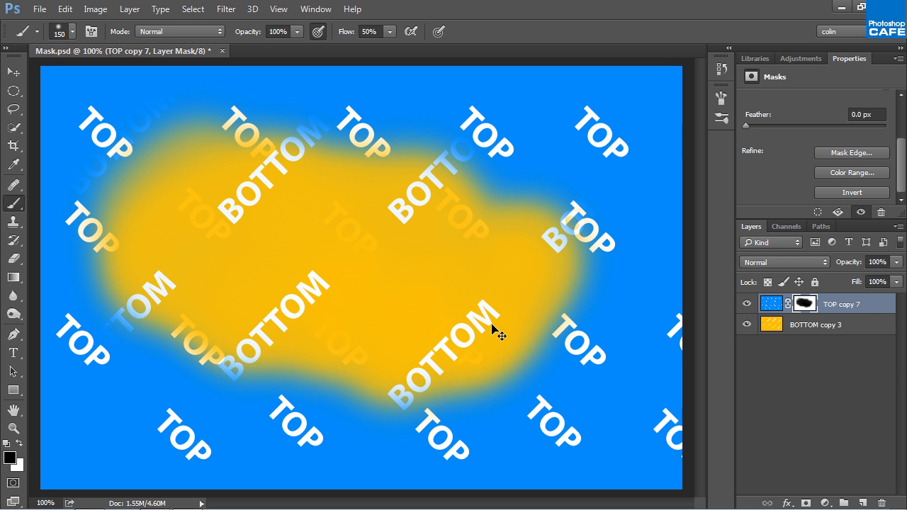
key(ctrl+i)
key(ctrl+i)
key(ctrl+i)
key(ctrl+i)
key(ctrl+i)
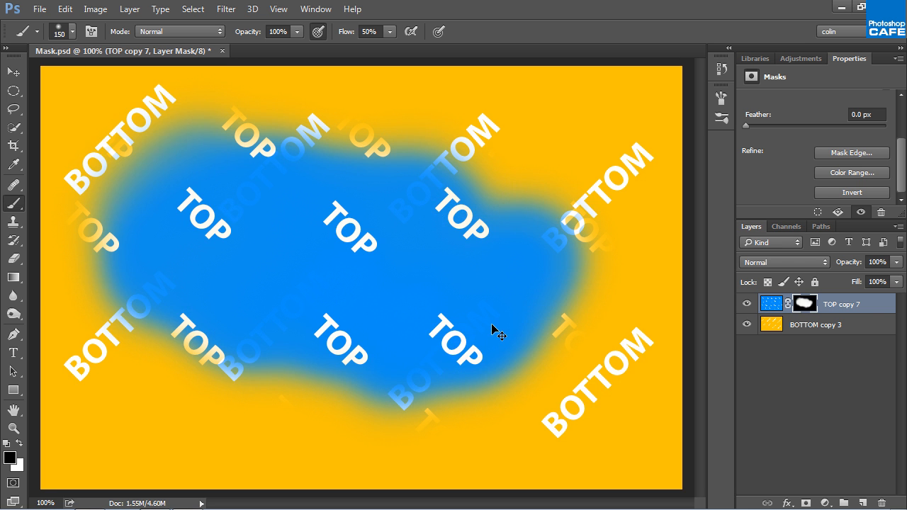
key(ctrl+i)
key(ctrl+i)
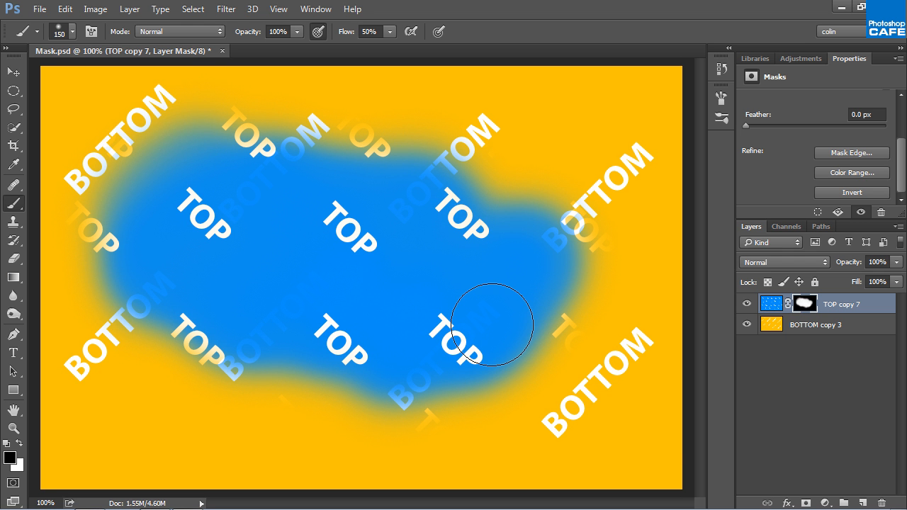
Refill the TOP copy 7 mask with white and add a Hue/Saturation adjustment layer with Hue set to -116
key(ctrl+BackSpace)
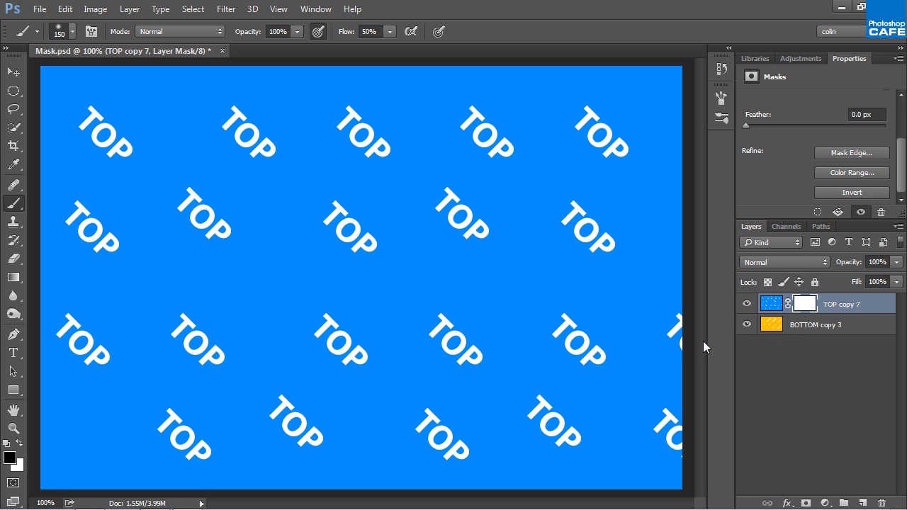
click(829, 502)
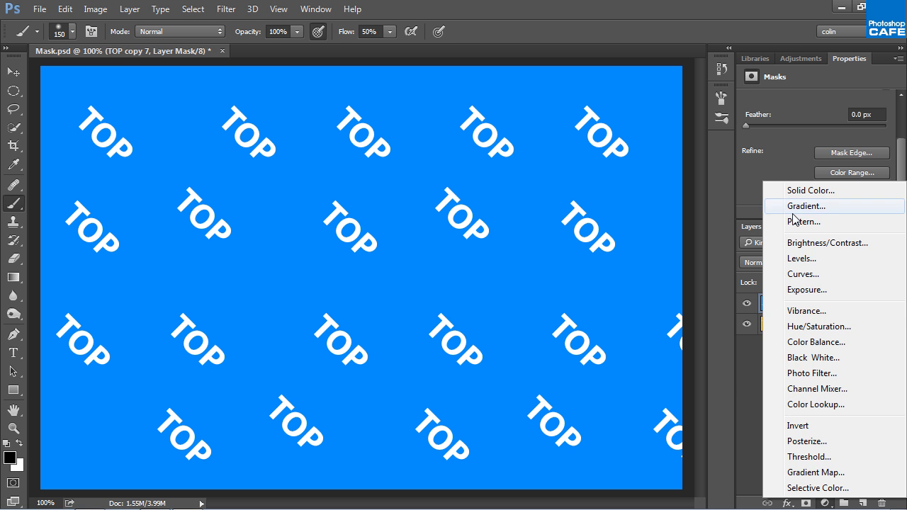
click(806, 326)
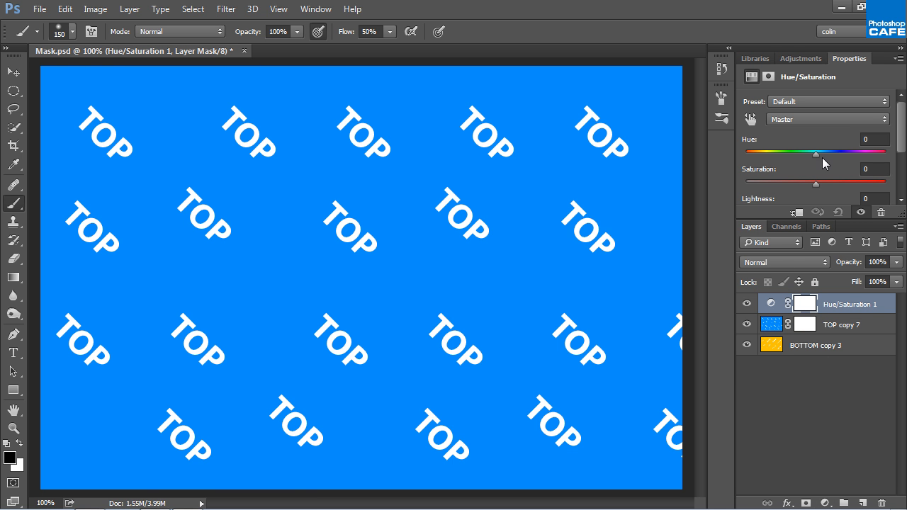
drag(816, 154, 764, 155)
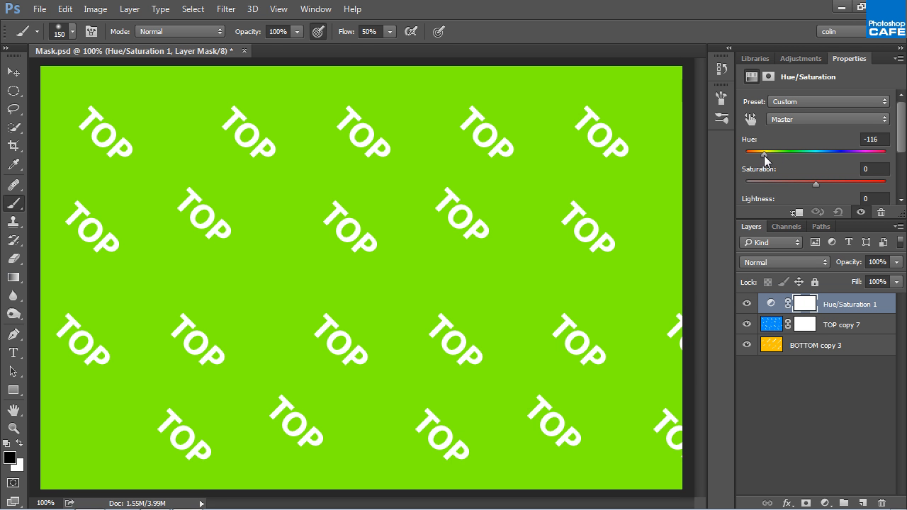
Paint black on the Hue/Saturation mask over the upper-left half, and add a stroke from the centre toward the lower right
click(802, 304)
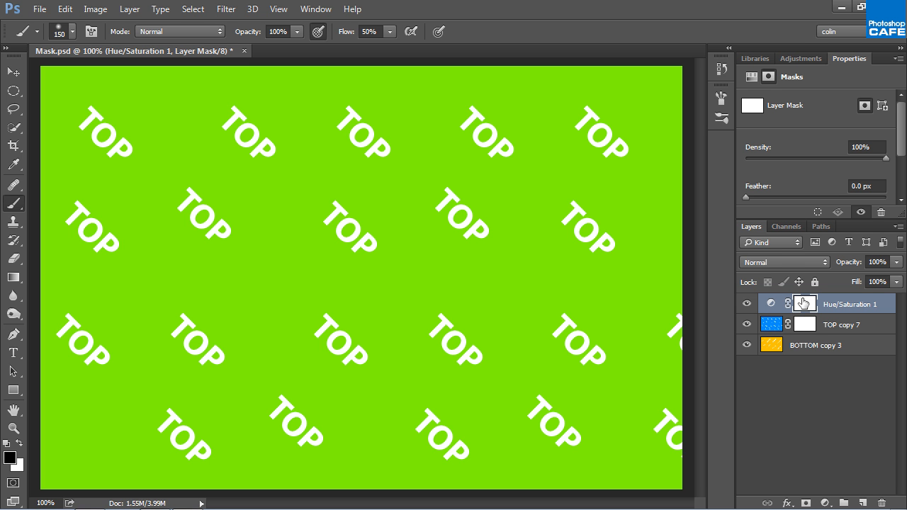
mouse_move(92, 188)
mouse_down()
mouse_move(152, 126)
mouse_move(101, 91)
mouse_move(196, 173)
mouse_move(66, 219)
mouse_move(109, 344)
mouse_move(219, 132)
mouse_move(435, 85)
mouse_move(131, 223)
mouse_move(267, 214)
mouse_move(269, 233)
mouse_move(61, 434)
mouse_move(566, 53)
mouse_up()
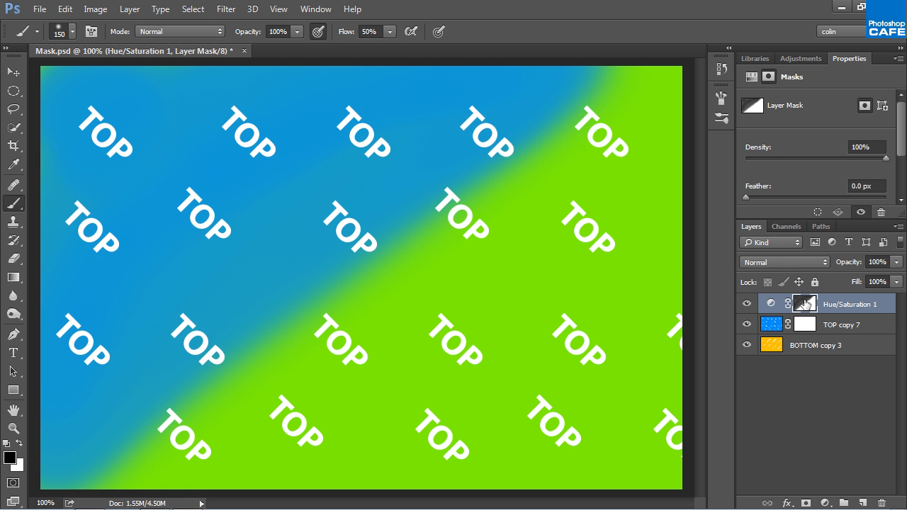
mouse_move(192, 121)
mouse_down()
mouse_move(84, 122)
mouse_move(57, 132)
mouse_move(176, 191)
mouse_move(269, 160)
mouse_move(208, 254)
mouse_up()
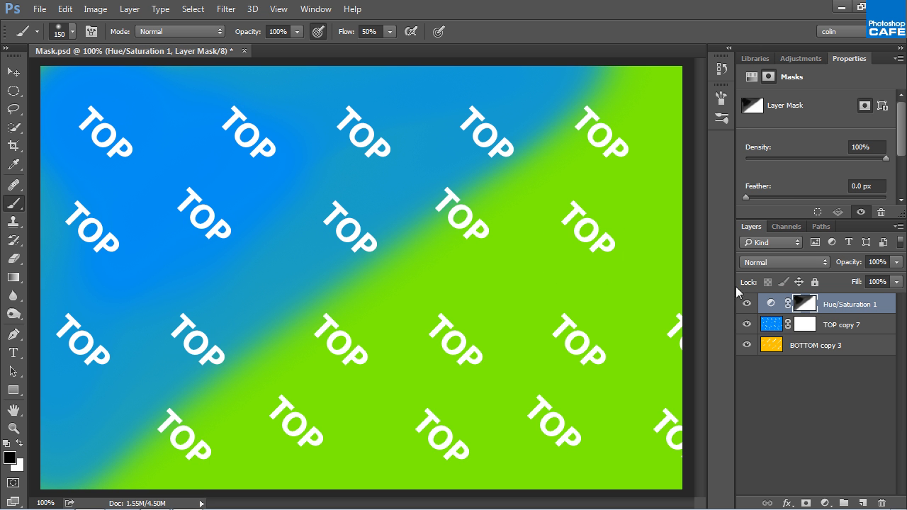
mouse_move(369, 263)
mouse_down()
mouse_move(387, 284)
mouse_move(428, 303)
mouse_move(508, 299)
mouse_move(613, 361)
mouse_up()
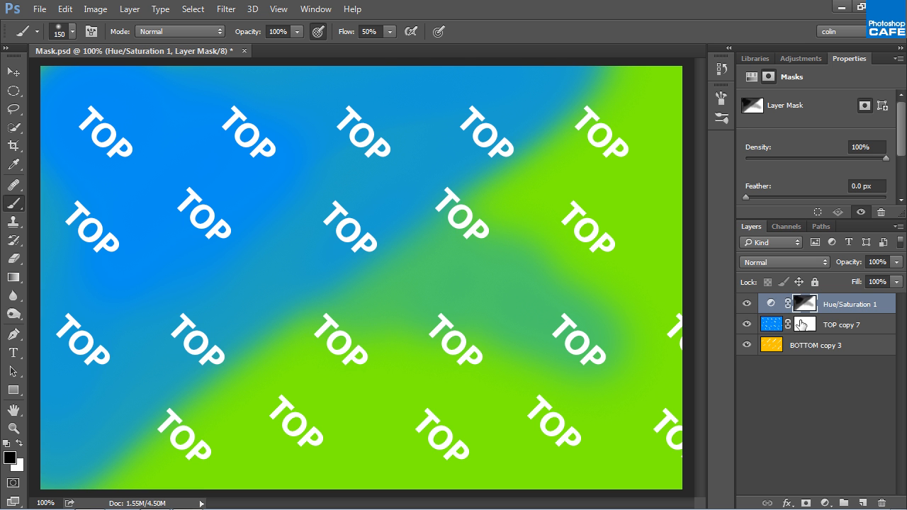
Paint black on the TOP copy 7 mask across the centre and right, and toggle the Hue/Saturation layer off and on
click(801, 325)
mouse_move(452, 303)
mouse_down()
mouse_move(402, 303)
mouse_move(358, 295)
mouse_move(456, 194)
mouse_move(464, 152)
mouse_up()
mouse_move(339, 210)
mouse_down()
mouse_move(573, 163)
mouse_move(516, 237)
mouse_move(528, 356)
mouse_move(556, 404)
mouse_up()
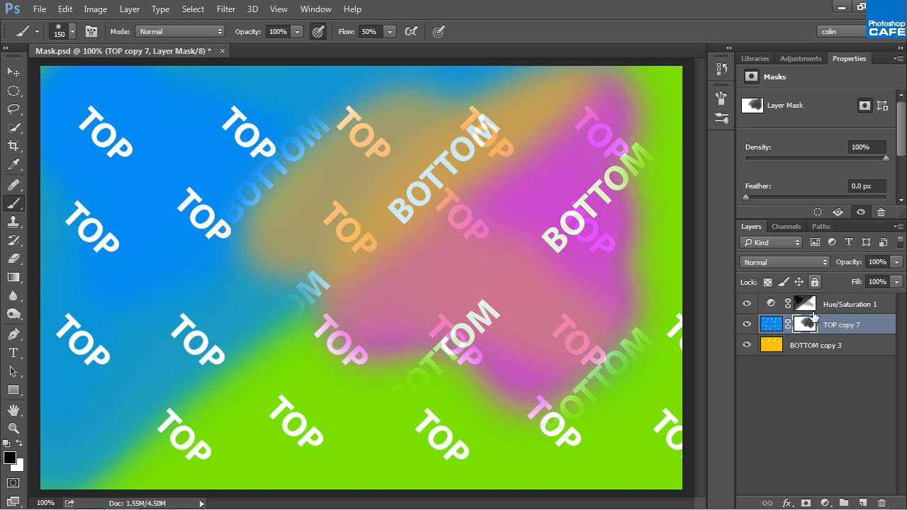
drag(486, 243, 450, 284)
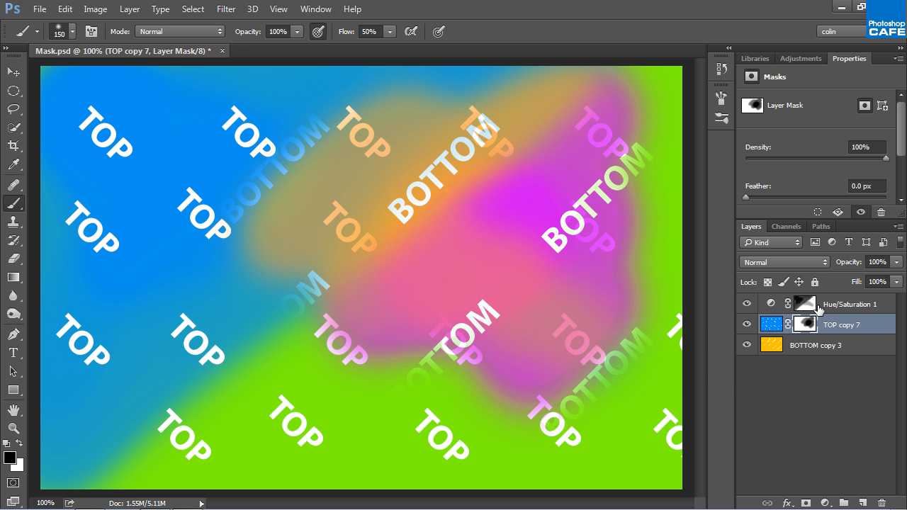
click(747, 303)
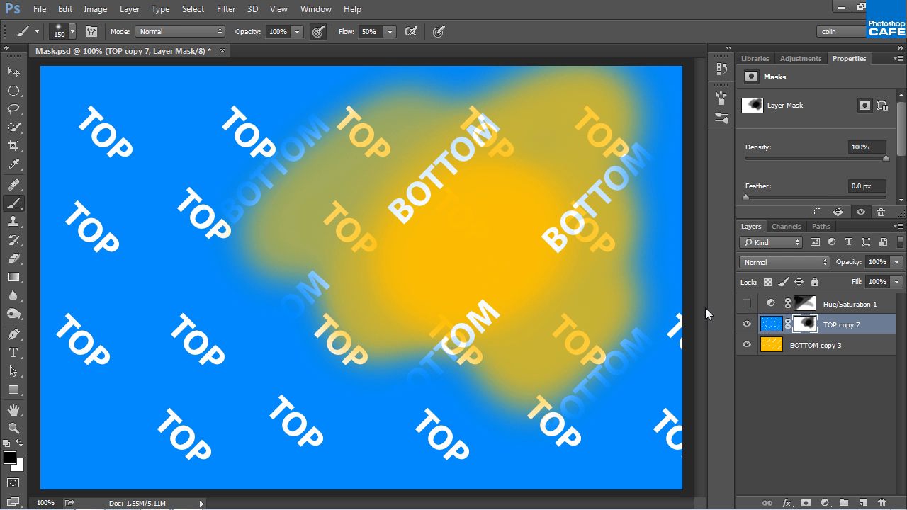
click(746, 303)
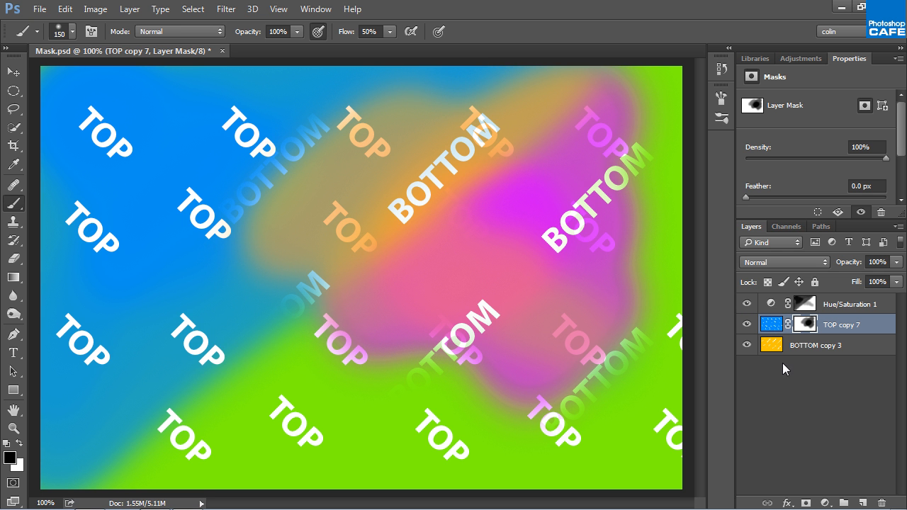
Invert the Hue/Saturation layer's mask and fill it with black
click(804, 304)
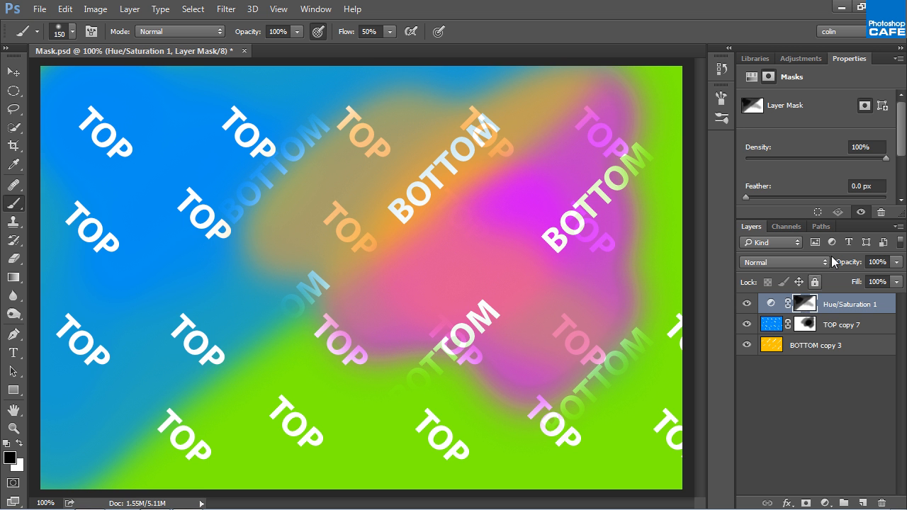
scroll(878, 170, down, 4)
click(859, 194)
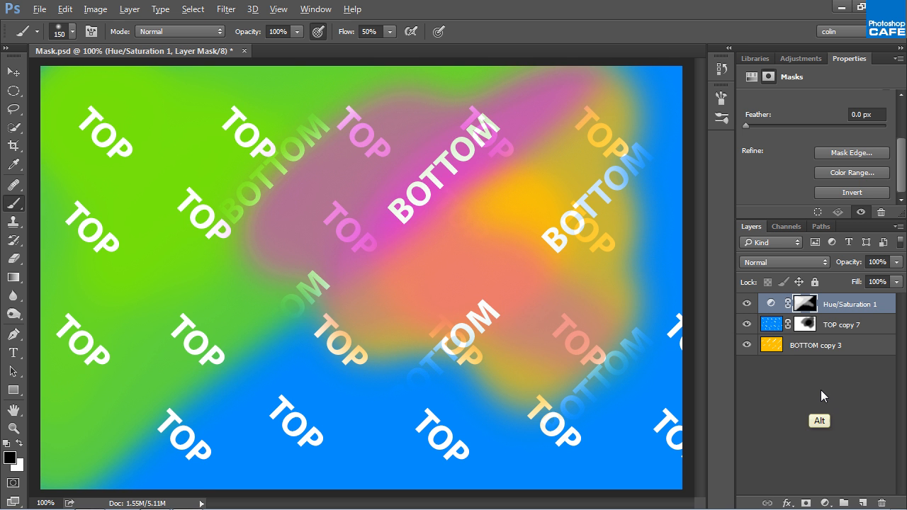
key(alt+BackSpace)
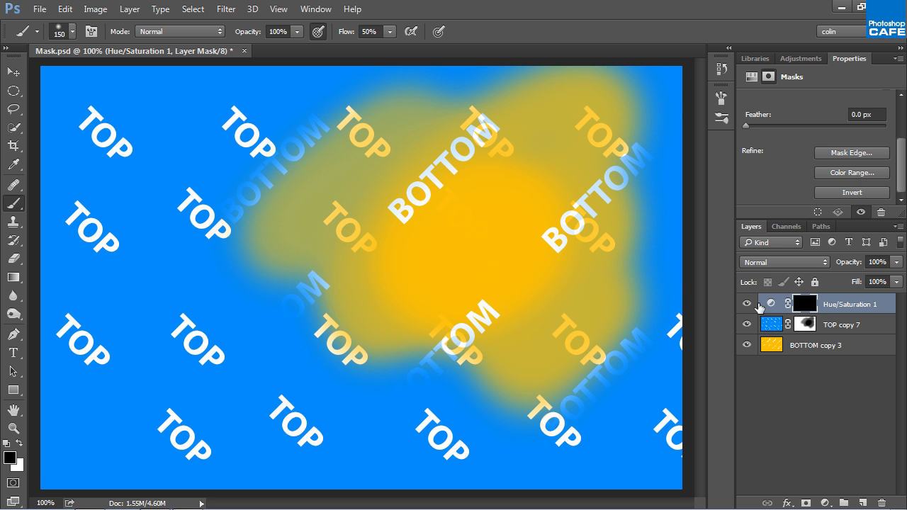
Paint white with the soft brush on the Hue/Saturation mask, over the left side and upper left of the image
click(19, 443)
click(103, 445)
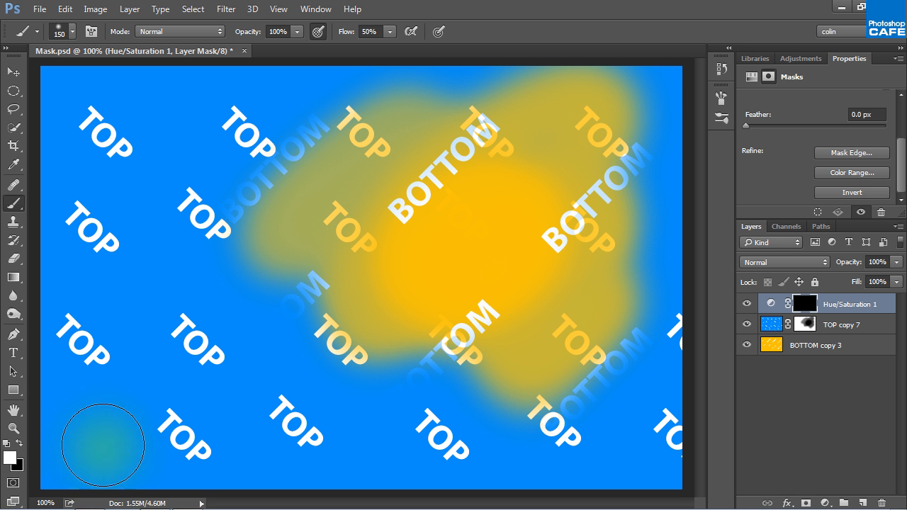
mouse_move(103, 445)
mouse_down()
mouse_move(78, 420)
mouse_move(62, 350)
mouse_move(118, 415)
mouse_move(238, 463)
mouse_move(91, 475)
mouse_up()
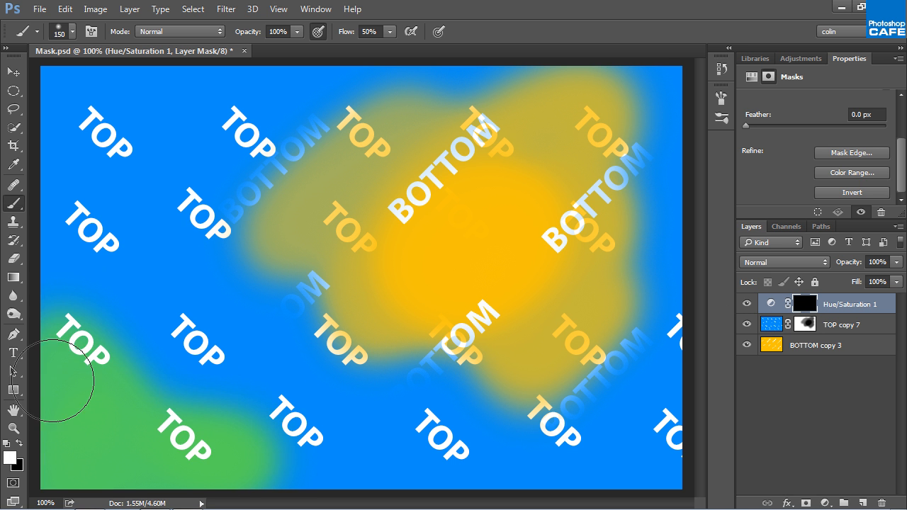
mouse_move(59, 380)
mouse_down()
mouse_move(53, 294)
mouse_move(180, 426)
mouse_move(268, 482)
mouse_move(105, 405)
mouse_move(41, 288)
mouse_move(108, 311)
mouse_move(72, 301)
mouse_move(66, 115)
mouse_move(126, 90)
mouse_move(65, 96)
mouse_move(199, 79)
mouse_move(303, 83)
mouse_move(61, 104)
mouse_move(120, 210)
mouse_move(171, 139)
mouse_move(118, 204)
mouse_move(195, 141)
mouse_move(170, 341)
mouse_move(243, 112)
mouse_move(221, 401)
mouse_move(176, 267)
mouse_up()
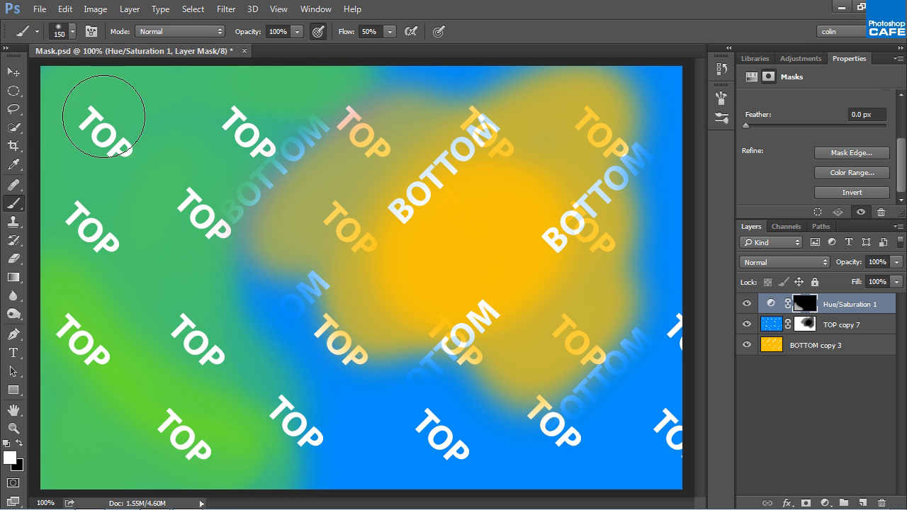
mouse_move(104, 117)
mouse_down()
mouse_move(70, 154)
mouse_move(61, 323)
mouse_move(399, 370)
mouse_up()
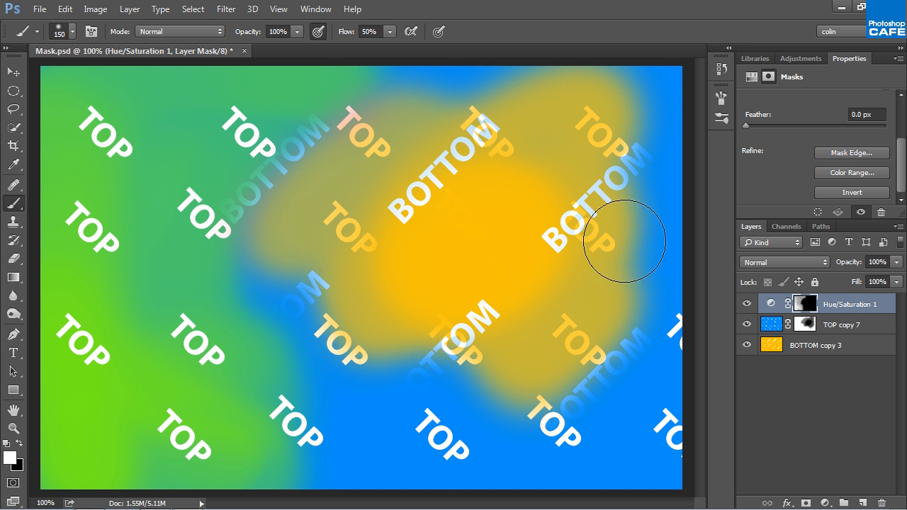
Hide the Hue/Saturation layer and delete the TOP copy 7 layer mask without applying it
click(806, 325)
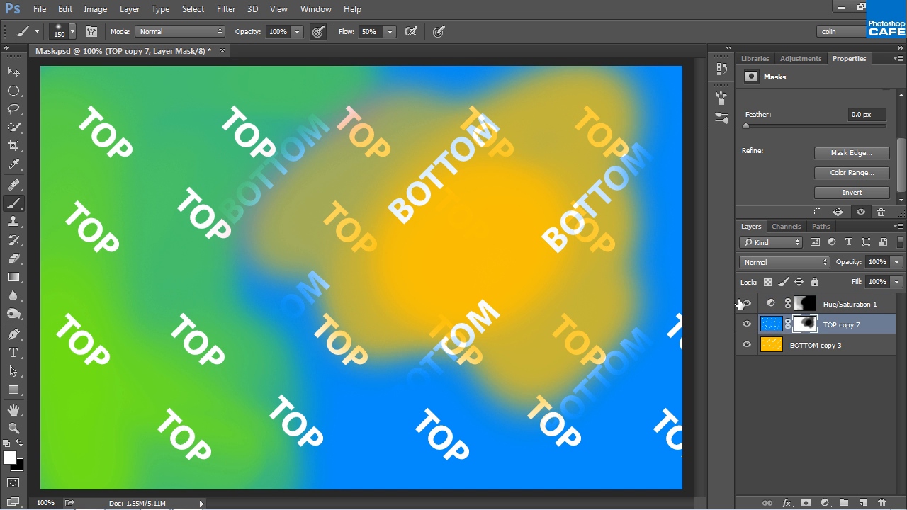
click(747, 303)
drag(807, 325, 881, 503)
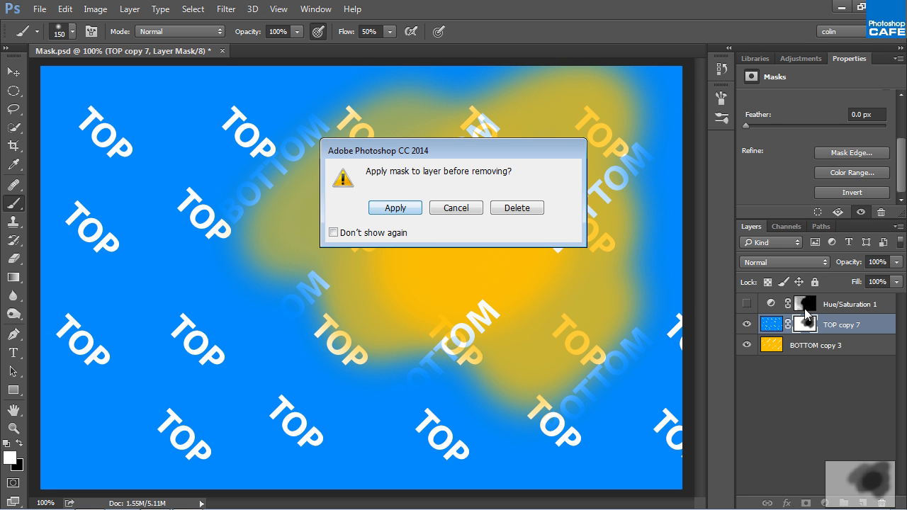
click(525, 213)
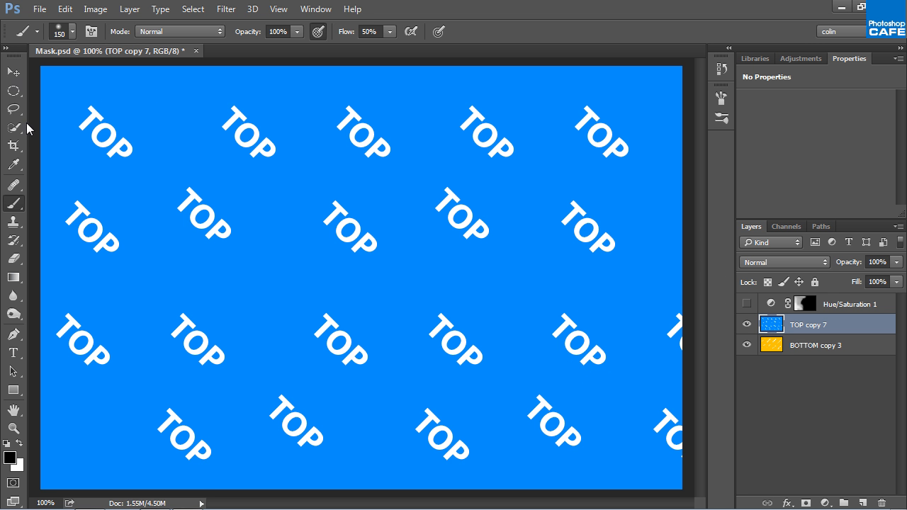
Activate the Move tool
click(13, 72)
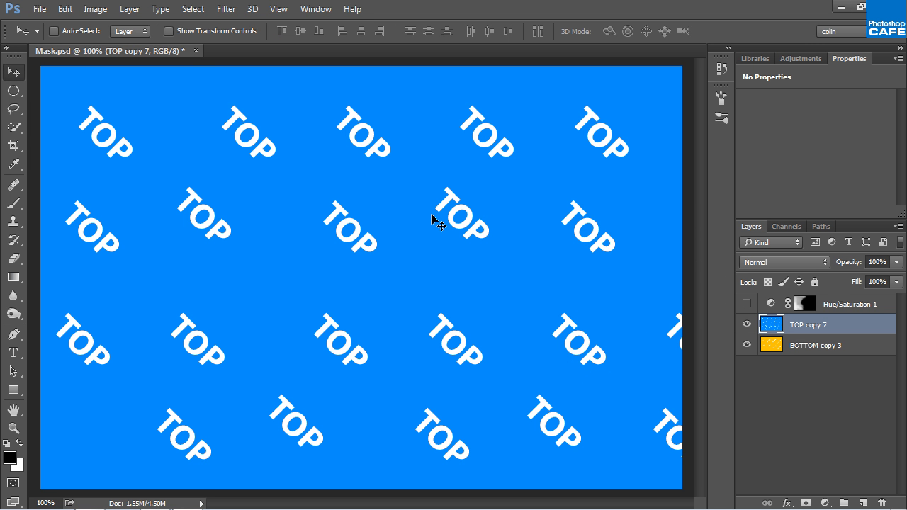